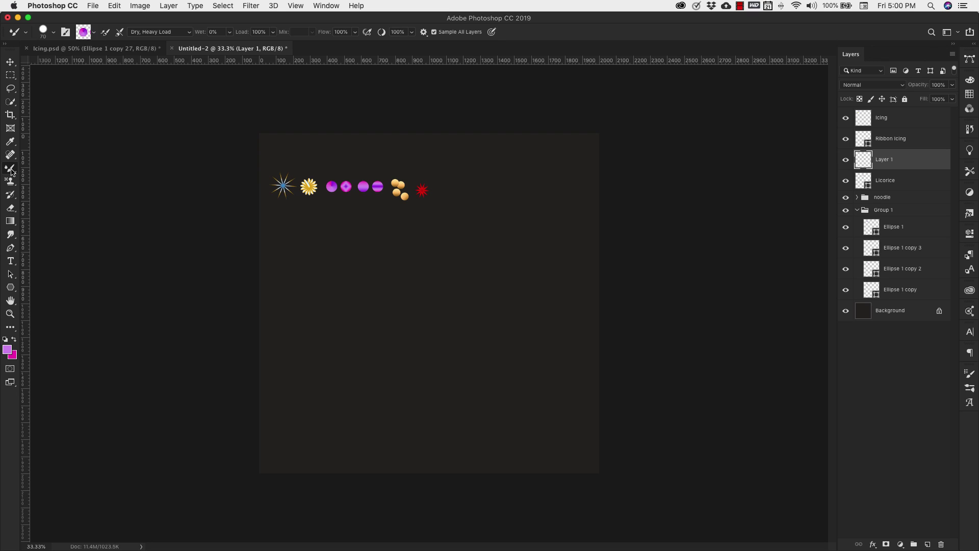
Set up the Mixer Brush with the Dry, Heavy Load preset and bring Layer 1 to the front of the layer stack.
left_click_drag(10, 168, 45, 170)
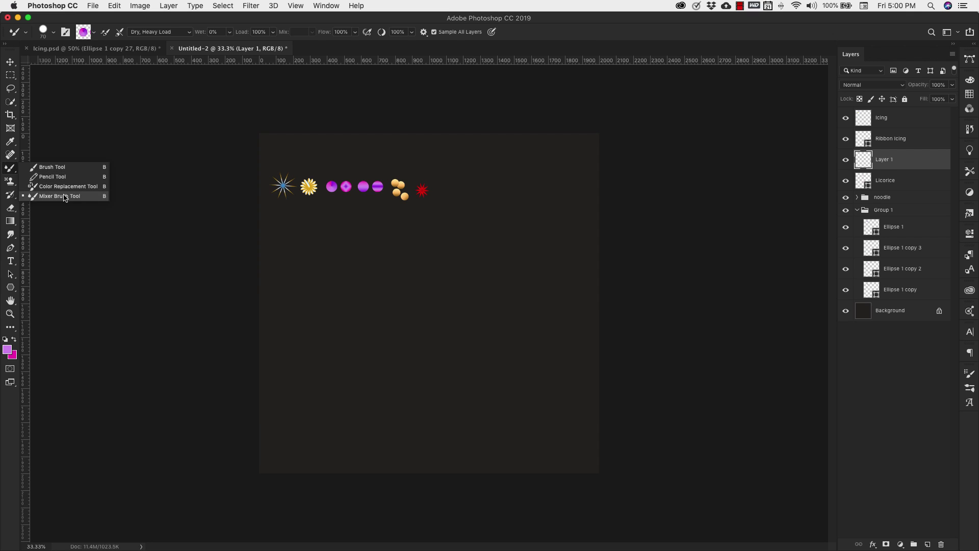
left_click(13, 172)
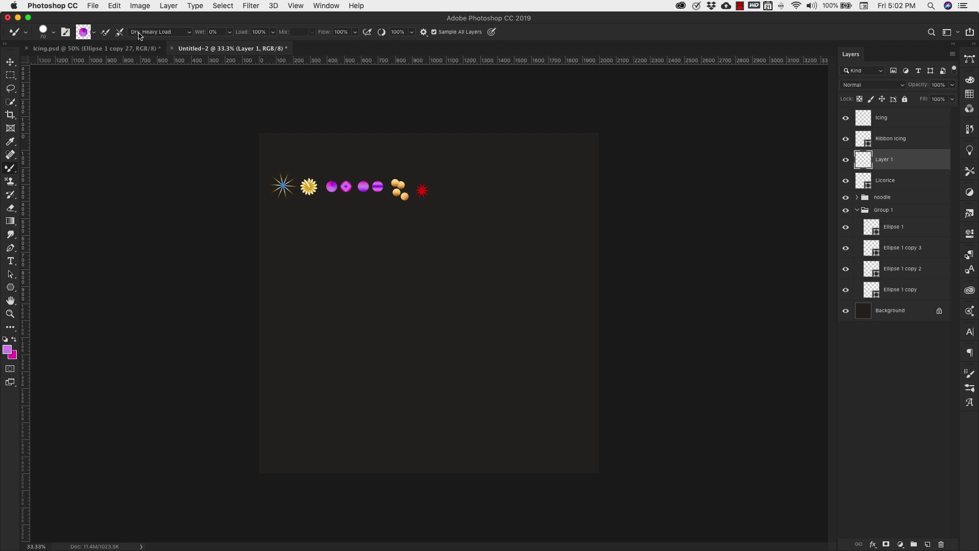
left_click(189, 34)
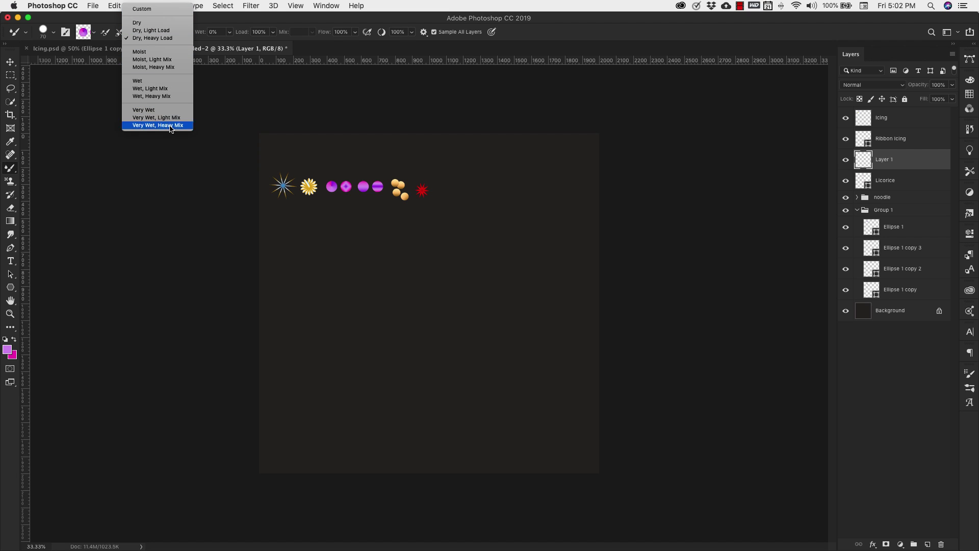
left_click(164, 39)
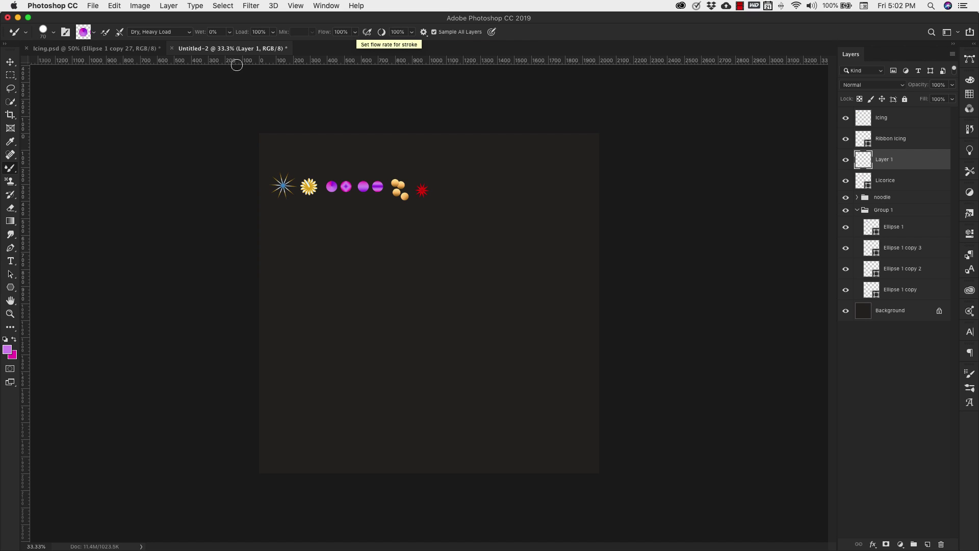
key("super+shift+bracketright")
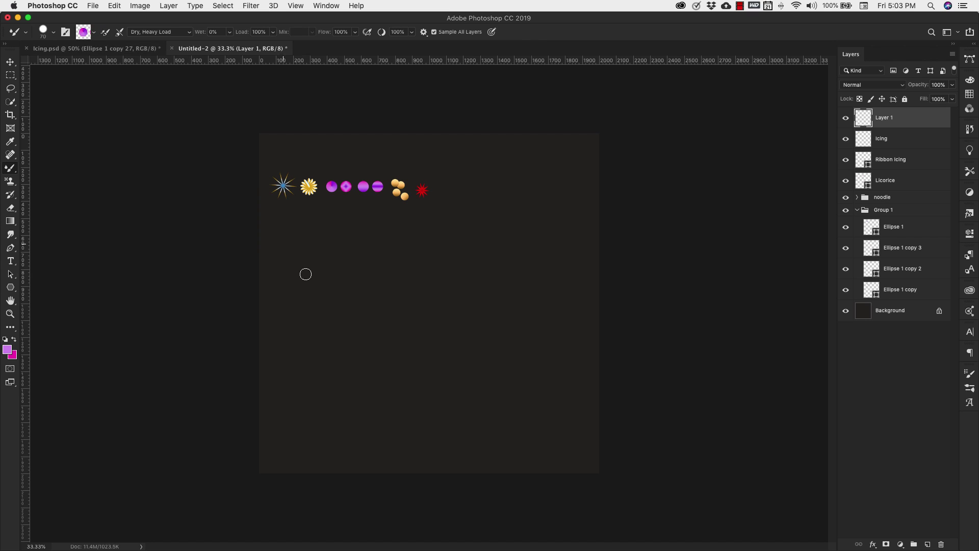
Paint test strokes on Layer 1 with the loaded purple gradient and with a sample taken from the striped purple circle.
mouse_move(305, 273)
left_mouse_down()
mouse_move(321, 256)
mouse_move(331, 320)
left_mouse_up()
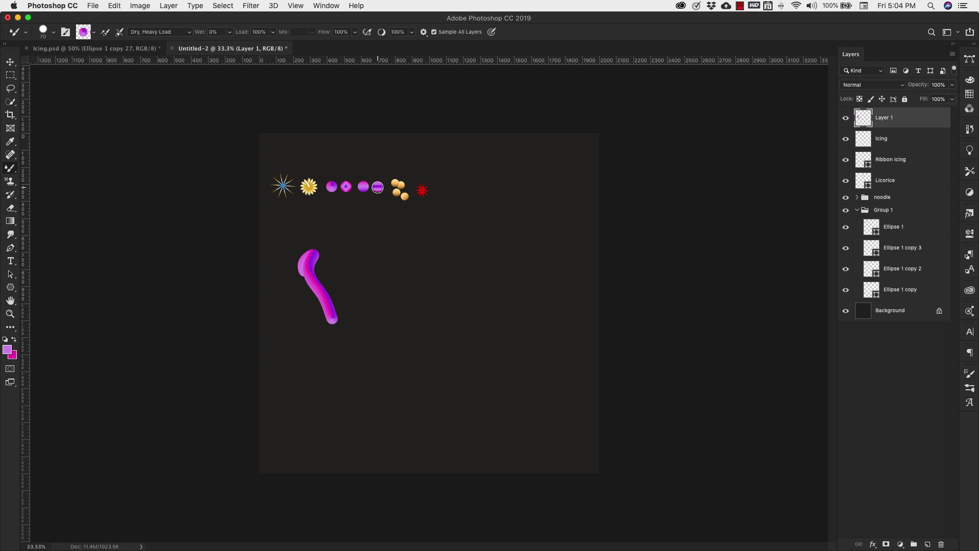
left_click(378, 186)
left_click(377, 186, "alt")
left_click_drag(401, 255, 376, 267)
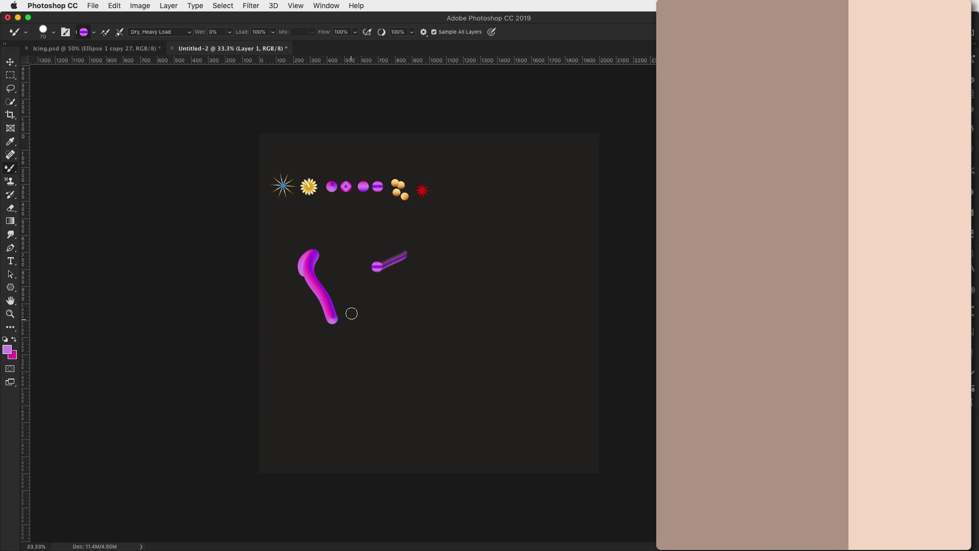
left_click_drag(376, 245, 362, 254)
left_click(416, 288)
mouse_move(441, 257)
left_mouse_down()
mouse_move(405, 249)
mouse_move(411, 306)
mouse_move(441, 337)
mouse_move(408, 325)
mouse_move(407, 271)
mouse_move(450, 267)
mouse_move(470, 226)
mouse_move(446, 209)
left_mouse_up()
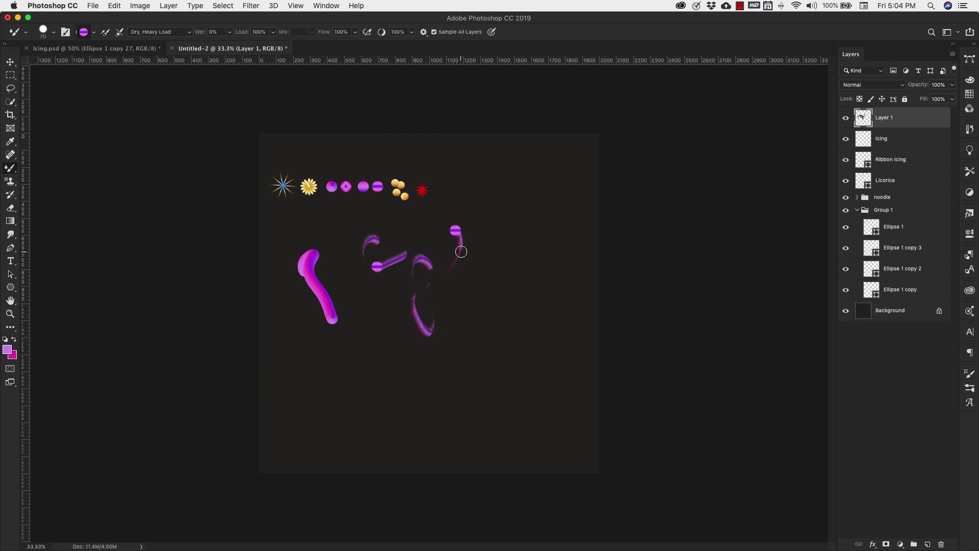
Undo all the purple test strokes on Layer 1.
key("super+z")
key("super+z")
key("super+z")
key("super+z")
key("super+z")
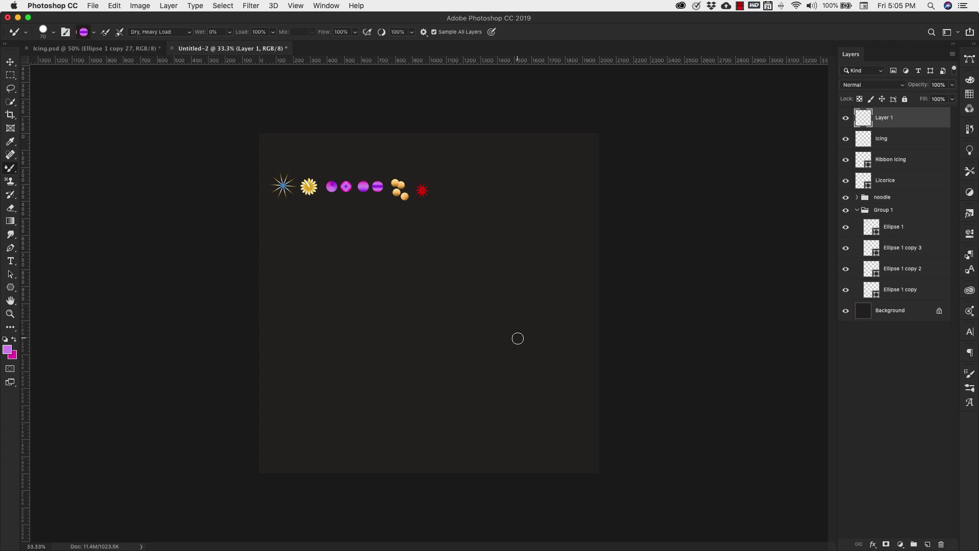
Hide the Background layer and turn off Sample All Layers for the Mixer Brush.
left_click(845, 312)
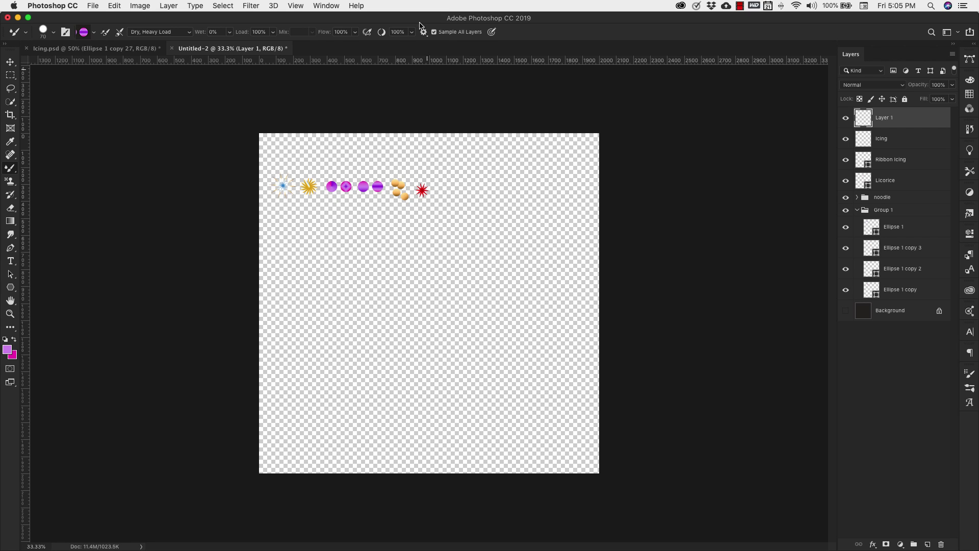
left_click(436, 32)
Check which shapes belong to the noodle group by toggling its visibility, and turn Sample All Layers back on.
left_click(857, 197)
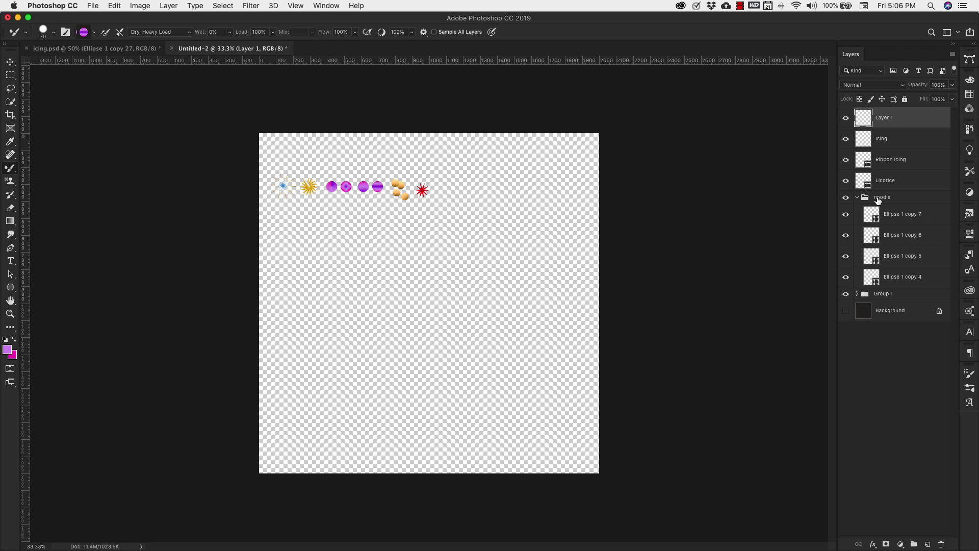
left_click(846, 199)
left_click(845, 199)
left_click(882, 196)
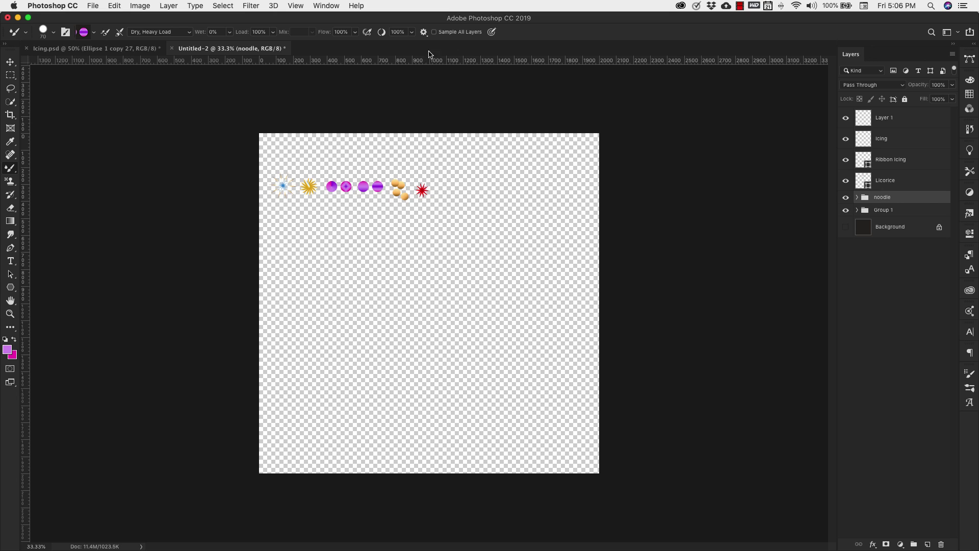
left_click(443, 33)
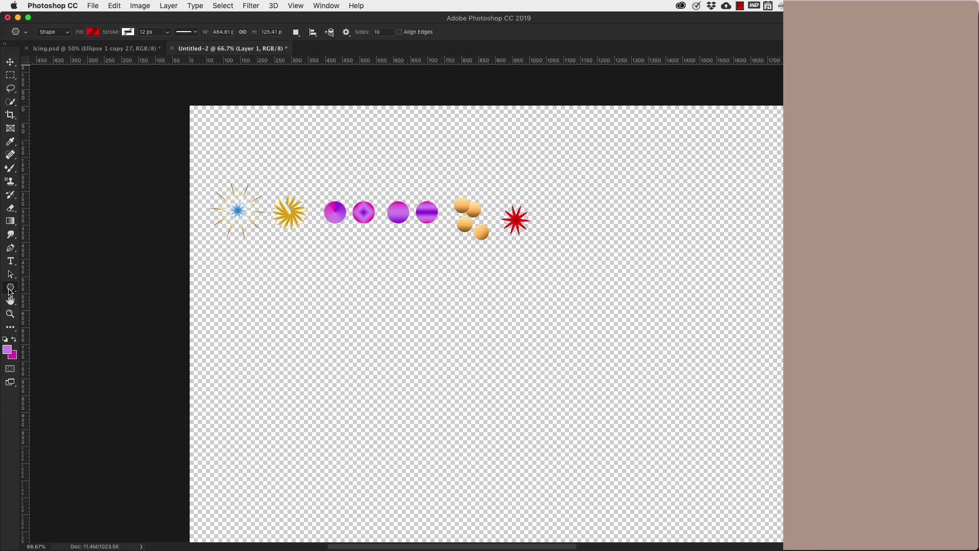
Draw a 10-sided star polygon about 234 px wide beneath the blue starburst, with smooth corners and sides indented by 95%.
left_click_drag(10, 288, 63, 315)
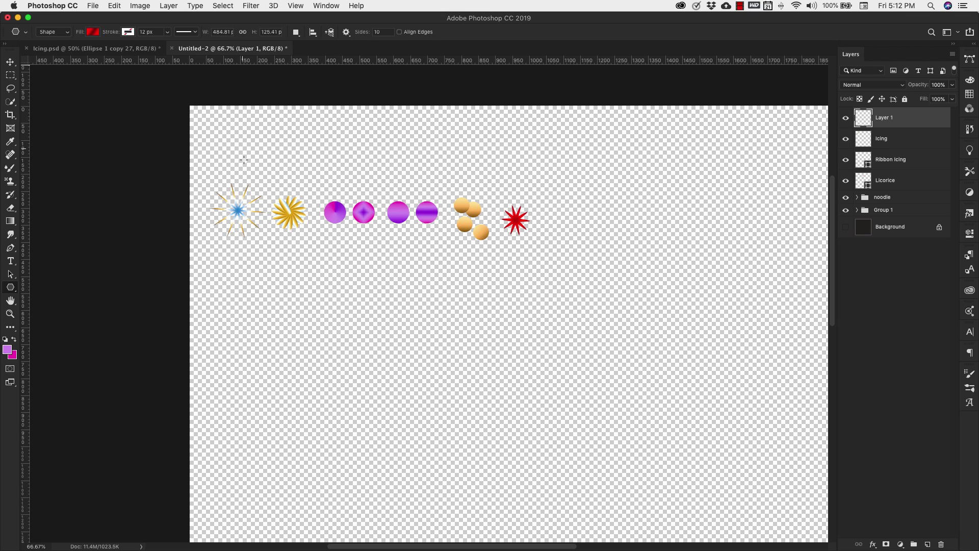
left_click(387, 31)
left_click(346, 33)
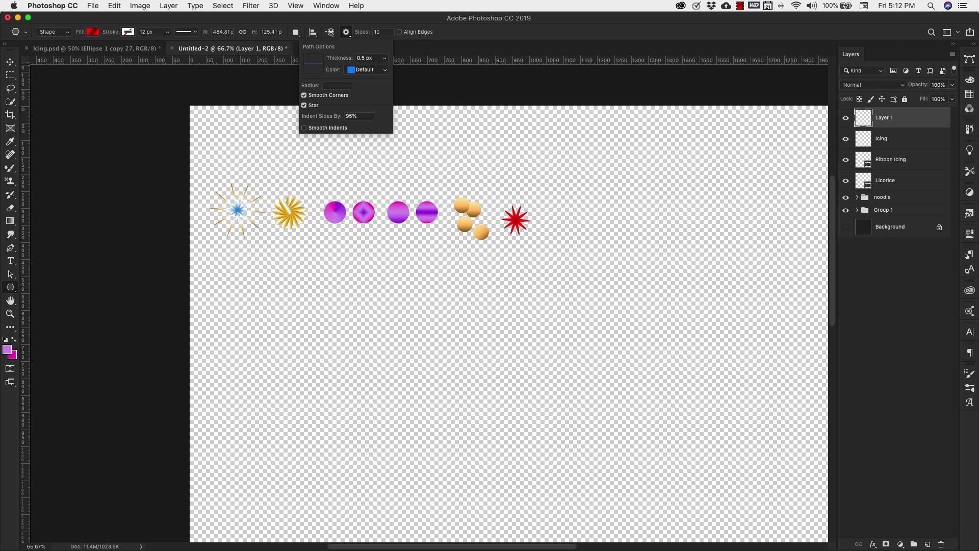
left_click_drag(236, 277, 292, 329)
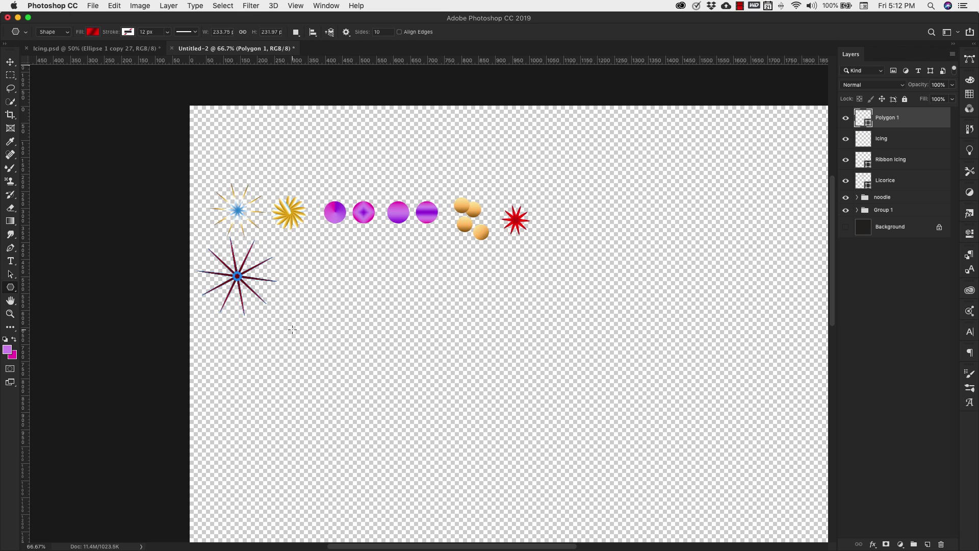
Fill the new star with the blue, white and gold gradient preset in Radial style.
left_click(91, 32)
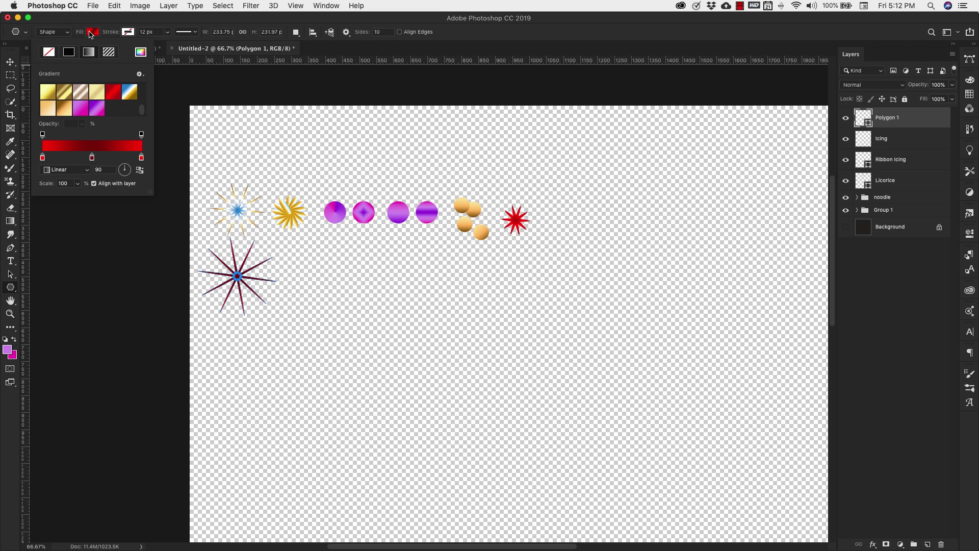
left_click(129, 93)
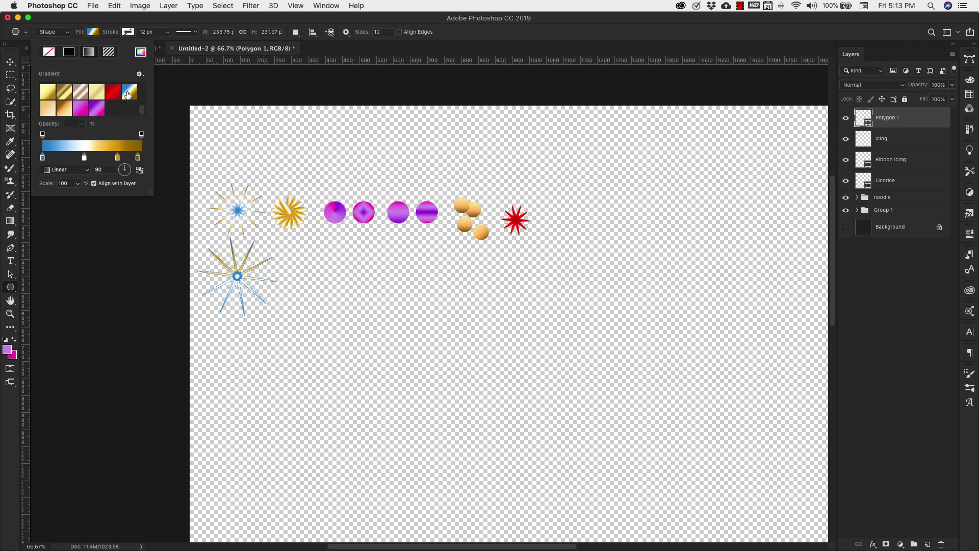
left_click(87, 170)
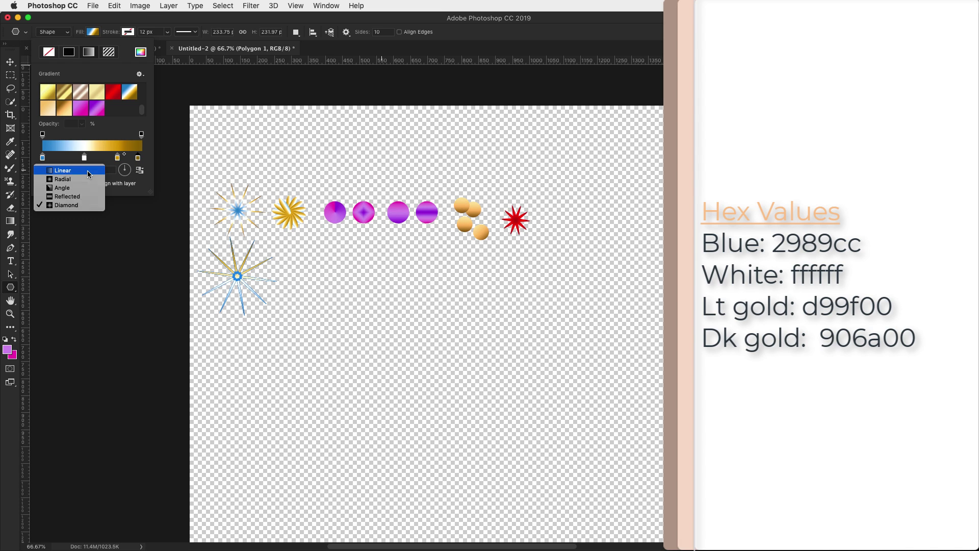
left_click(63, 179)
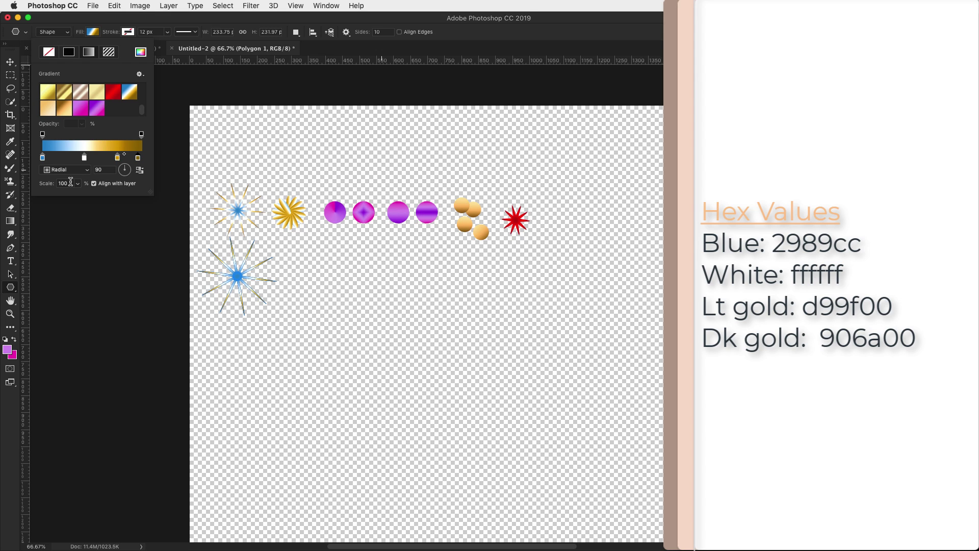
key("Return")
Scale the new star down beneath the original starburst and add an empty layer above it.
key("v")
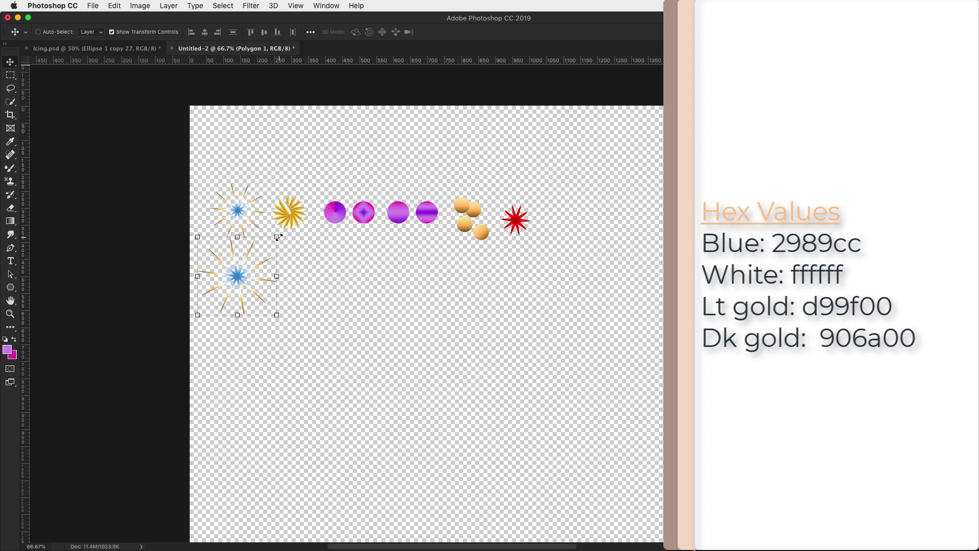
left_click_drag(279, 237, 243, 280)
key("Escape")
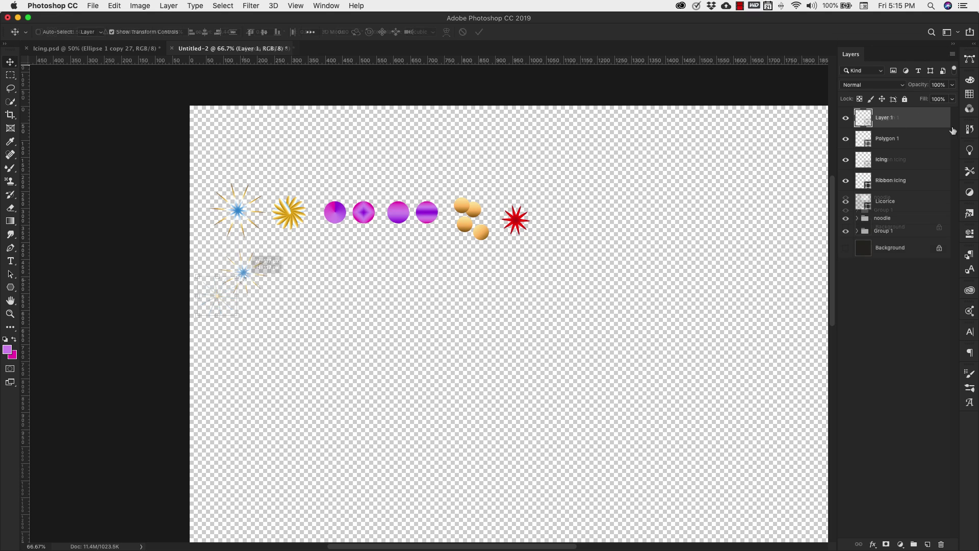
Reduce the Mixer Brush to 90 px and paint a vertical icing stroke on Layer 1 with the small star sample.
left_click(14, 173)
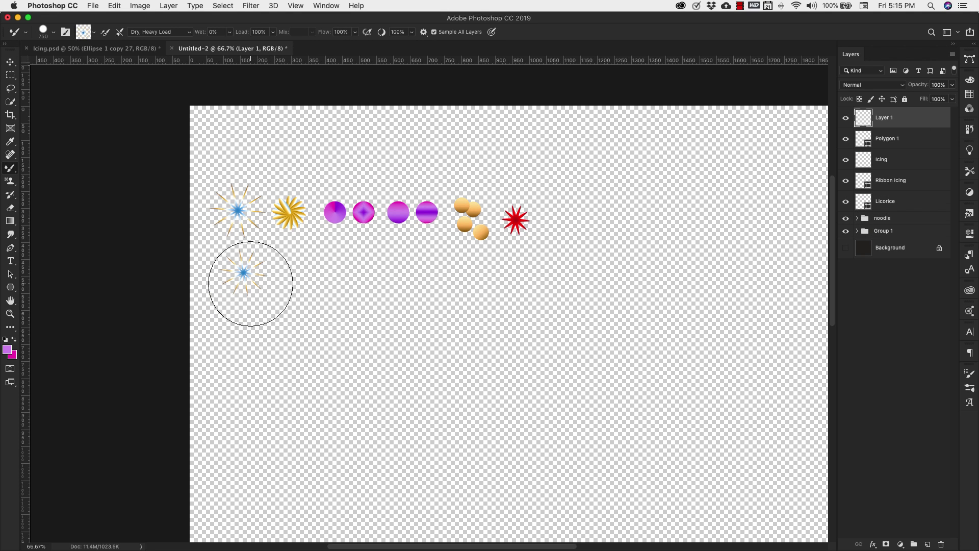
key("bracketleft")
key("bracketleft")
key("bracketleft")
key("bracketleft")
key("bracketleft")
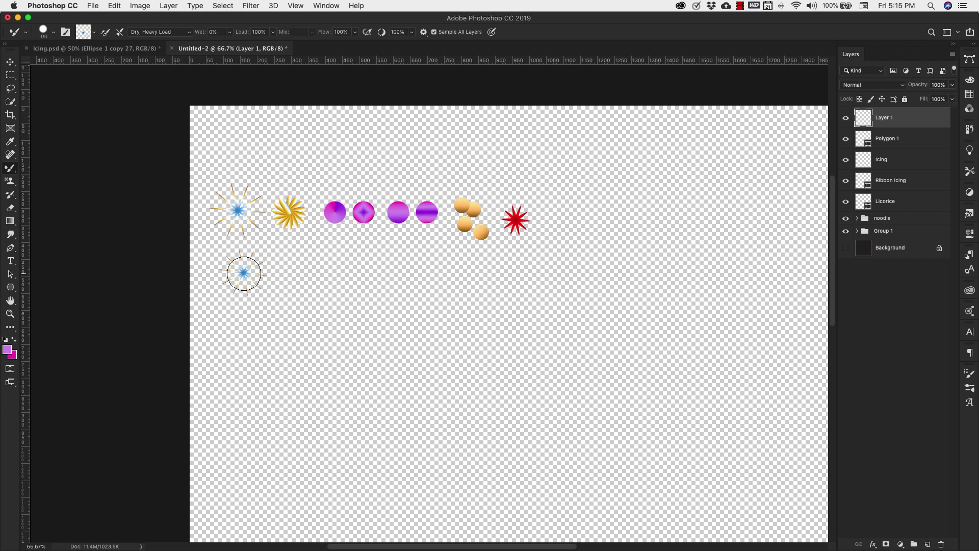
key("bracketleft")
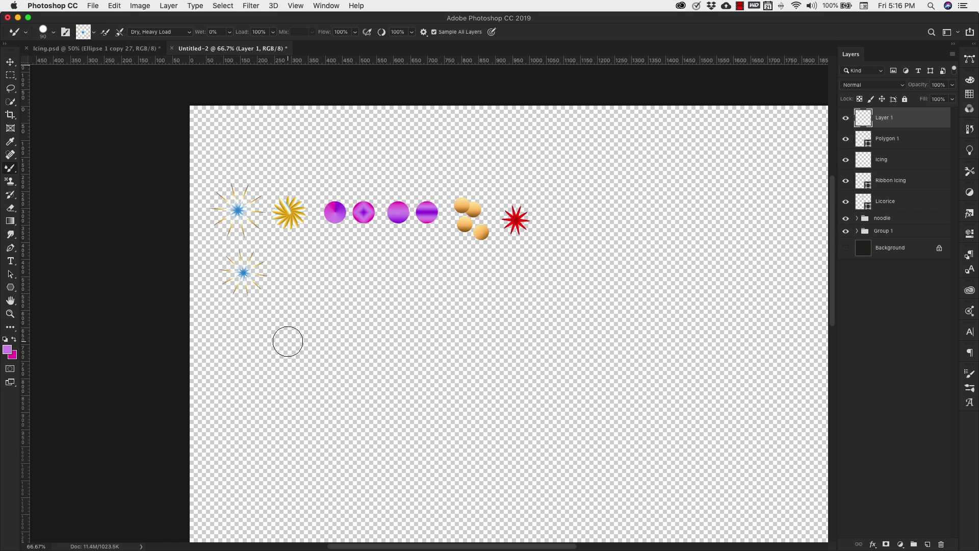
mouse_move(286, 341)
left_mouse_down()
mouse_move(287, 382)
mouse_move(273, 371)
mouse_move(281, 419)
mouse_move(299, 414)
mouse_move(281, 485)
mouse_move(298, 507)
left_mouse_up()
Enlarge the brush to 150 px and paint a wider vertical icing stroke beside the first one.
key("bracketright")
key("bracketright")
key("bracketright")
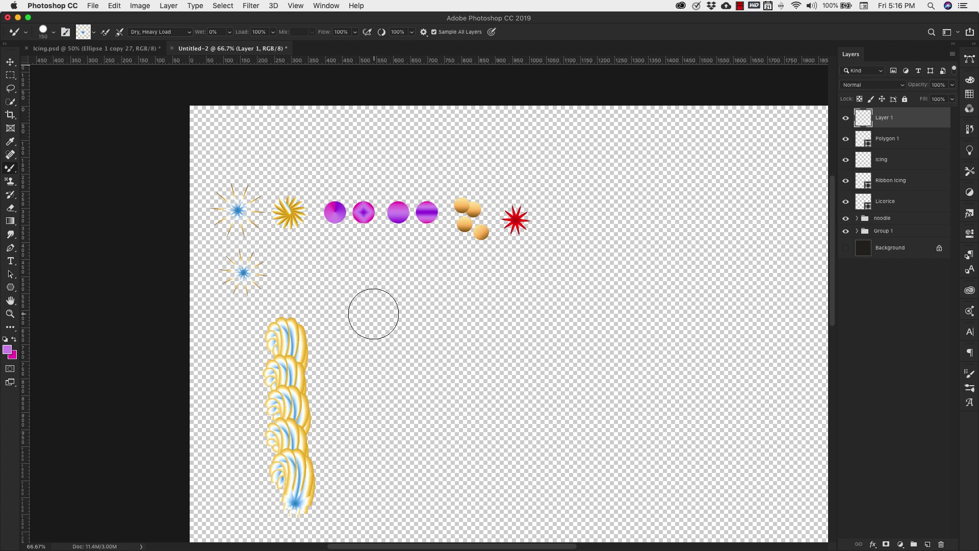
mouse_move(357, 331)
left_mouse_down()
mouse_move(383, 310)
mouse_move(401, 349)
mouse_move(355, 362)
mouse_move(377, 331)
mouse_move(398, 368)
mouse_move(385, 413)
mouse_move(367, 380)
mouse_move(396, 382)
mouse_move(401, 434)
mouse_move(358, 440)
mouse_move(387, 413)
mouse_move(410, 458)
mouse_move(368, 481)
mouse_move(377, 442)
mouse_move(405, 478)
mouse_move(375, 525)
mouse_move(353, 496)
mouse_move(393, 500)
mouse_move(393, 538)
left_mouse_up()
mouse_move(393, 541)
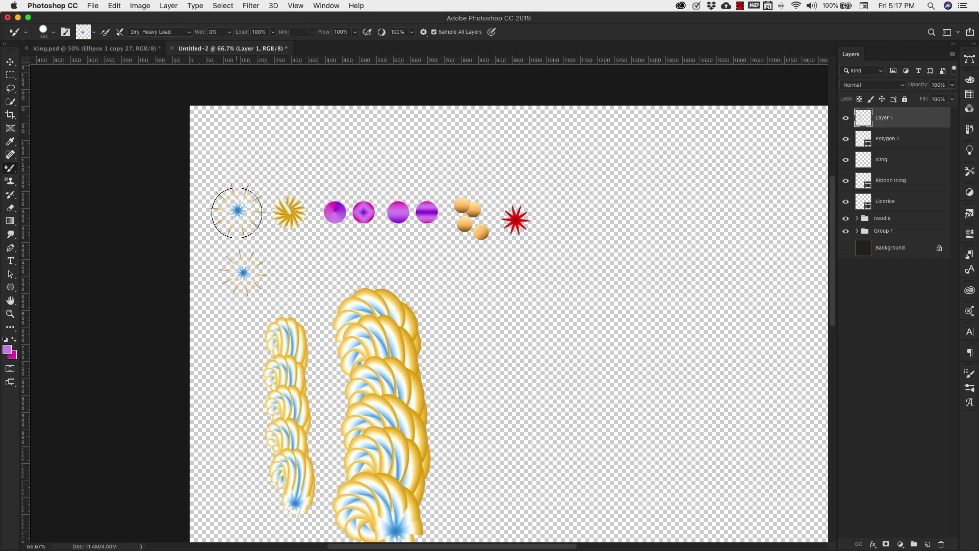
Try a 175 px Mixer Brush stroke sampled from the larger original starburst, and undo it.
key("bracketright")
key("bracketright")
key("bracketleft")
mouse_move(531, 324)
left_mouse_down()
mouse_move(527, 304)
mouse_move(528, 383)
mouse_move(531, 347)
mouse_move(498, 411)
mouse_move(551, 404)
mouse_move(486, 428)
mouse_move(547, 485)
mouse_move(573, 462)
left_mouse_up()
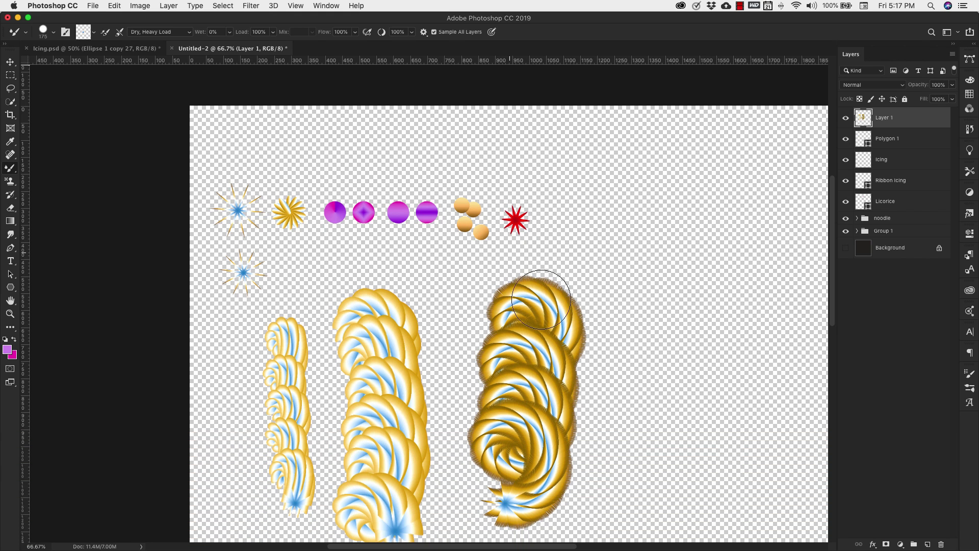
key("super+z")
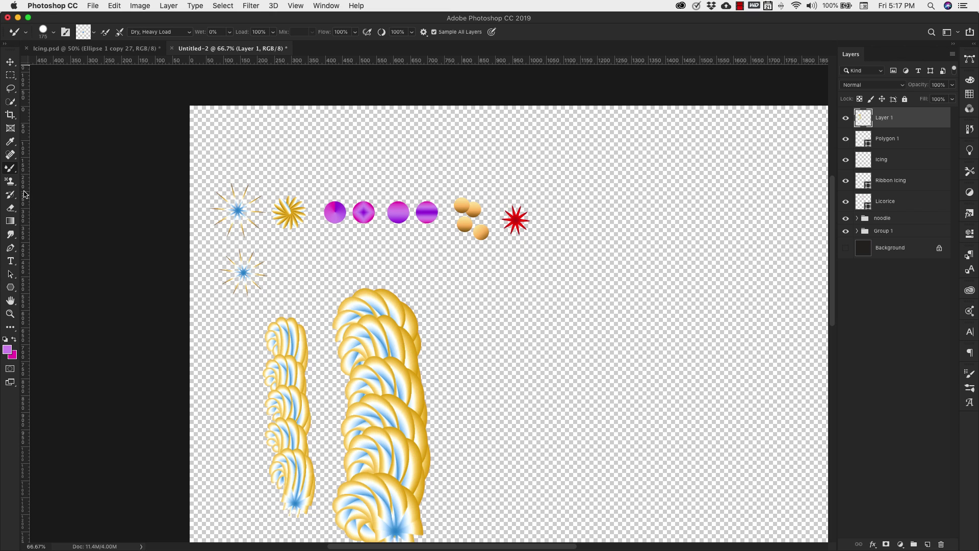
Draw a 10-sided star polygon about 91 px wide beside the red star, with its sides indented by 80%.
left_click(10, 289)
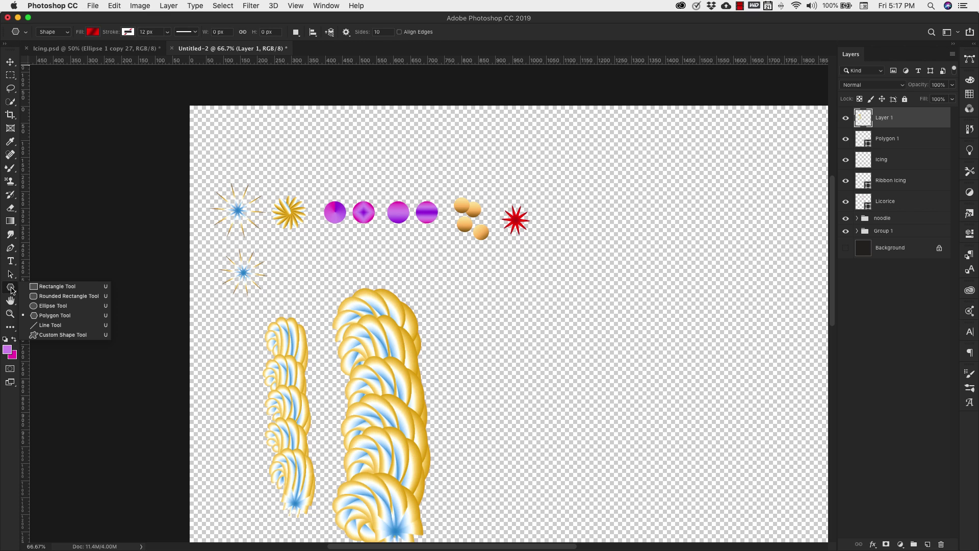
left_click(377, 32)
key("BackSpace")
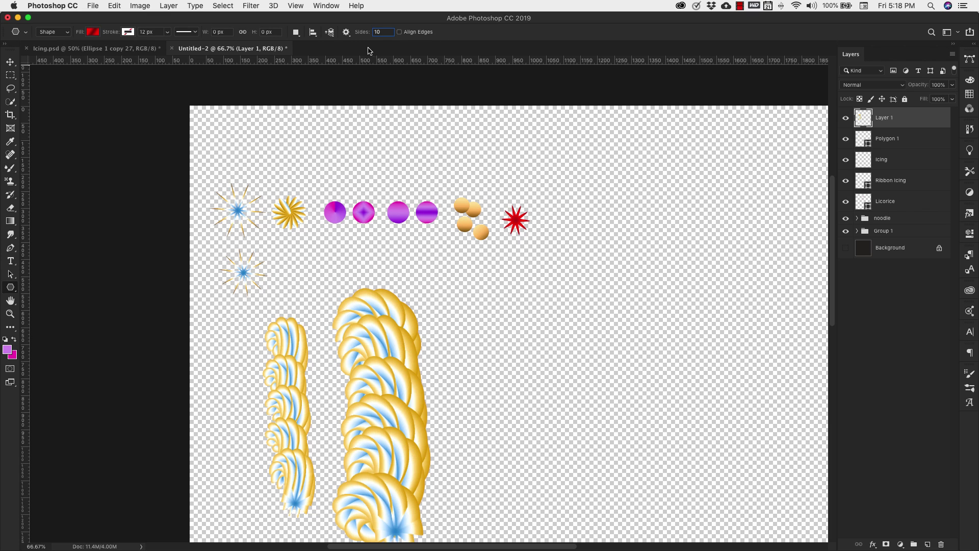
left_click(345, 33)
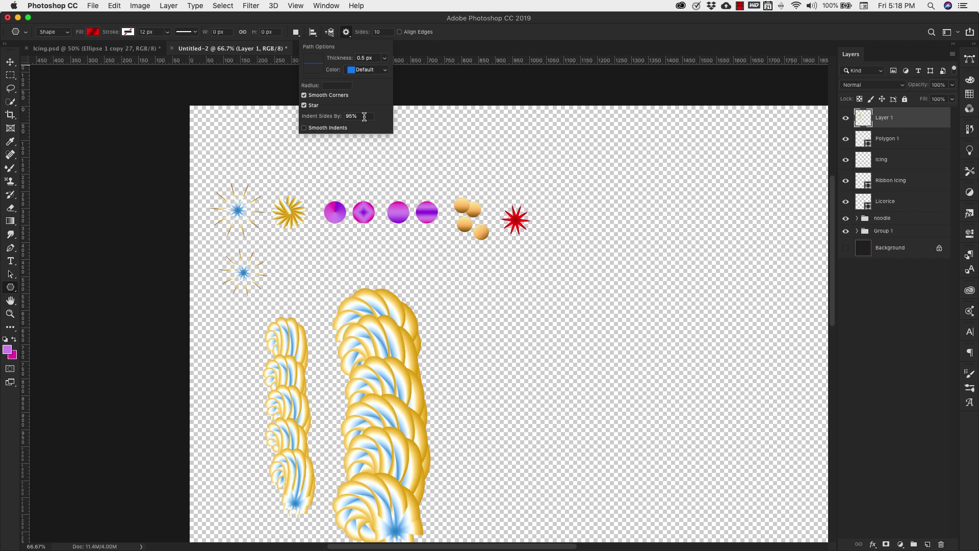
left_click(325, 118)
type("80")
key("Return")
mouse_move(565, 213)
left_mouse_down()
mouse_move(580, 236)
mouse_move(576, 206)
left_mouse_up()
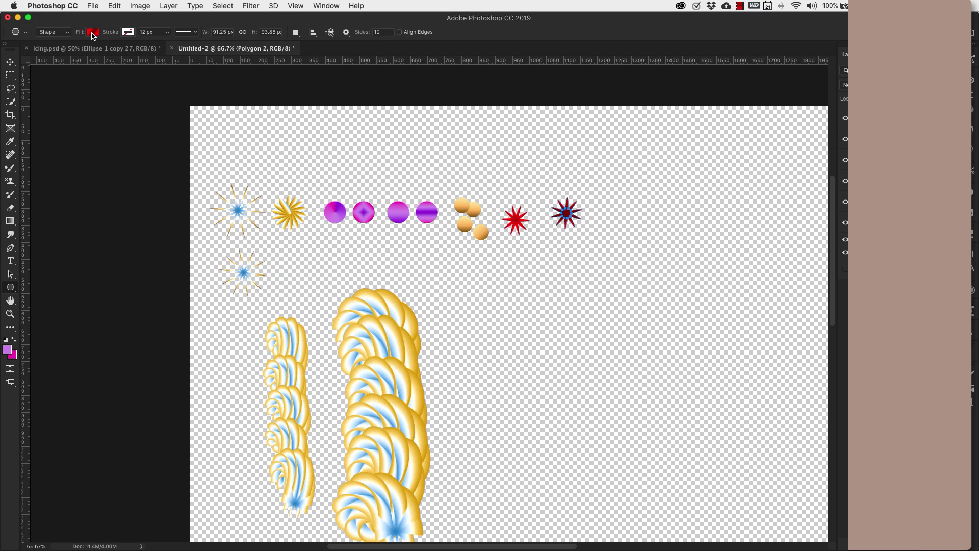
Fill the new small star with the Licorice3 red gradient in Radial style.
left_click(93, 31)
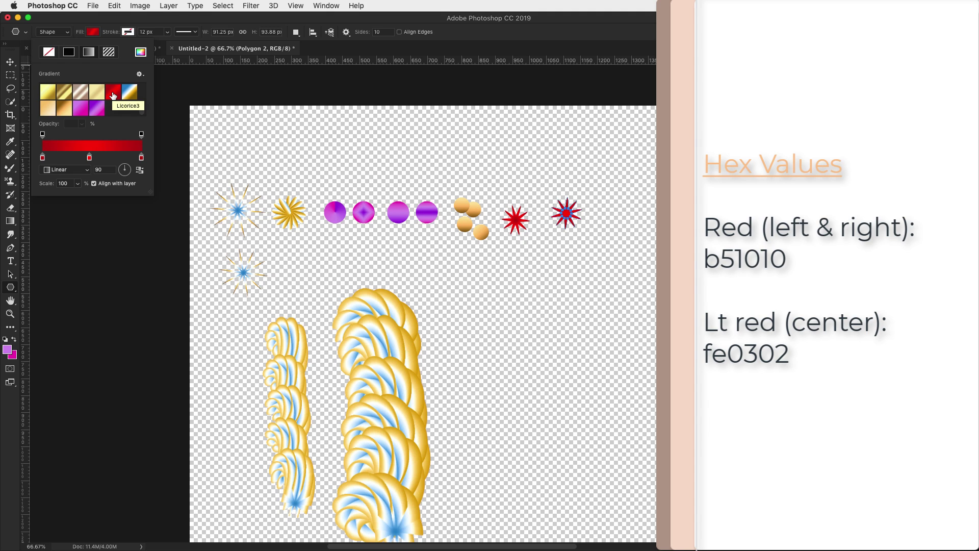
left_click(112, 96)
left_click(75, 170)
left_click(57, 179)
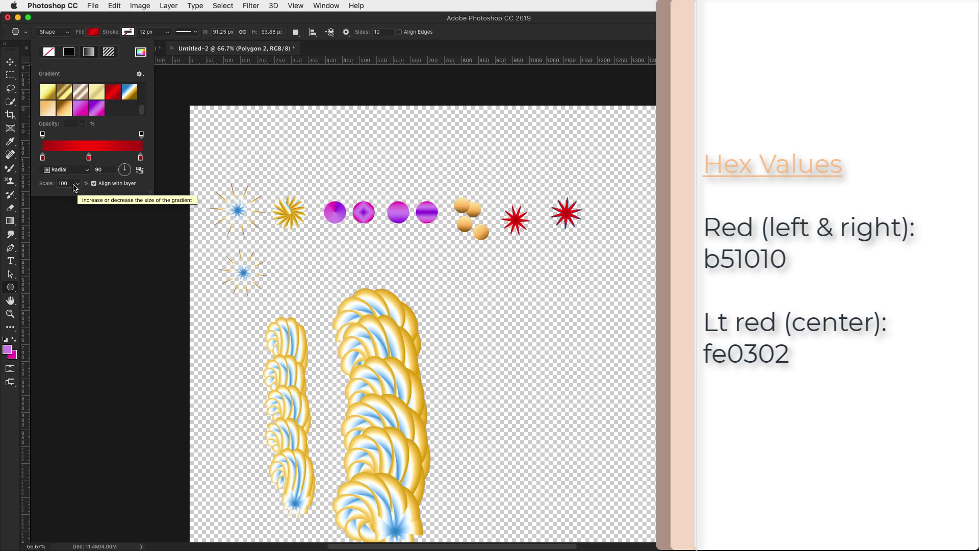
Paint a looping licorice stroke on Layer 1 with a 100 px Mixer Brush sampled from the red star.
left_click(72, 183)
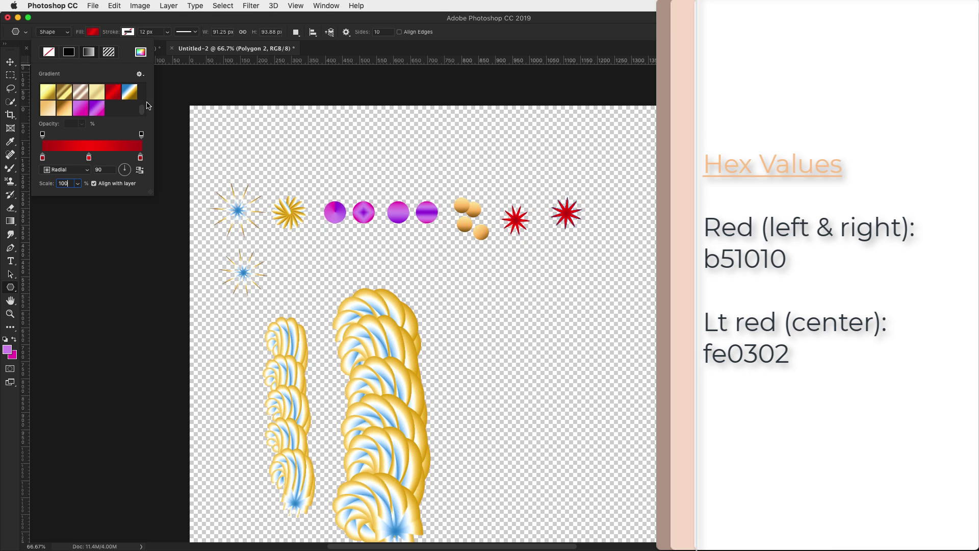
left_click(496, 229)
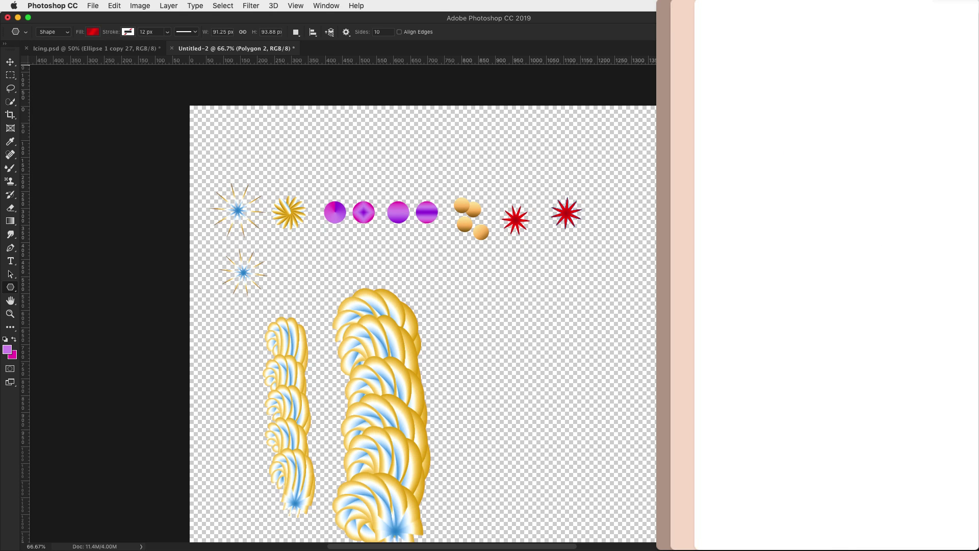
left_click(886, 144)
key("b")
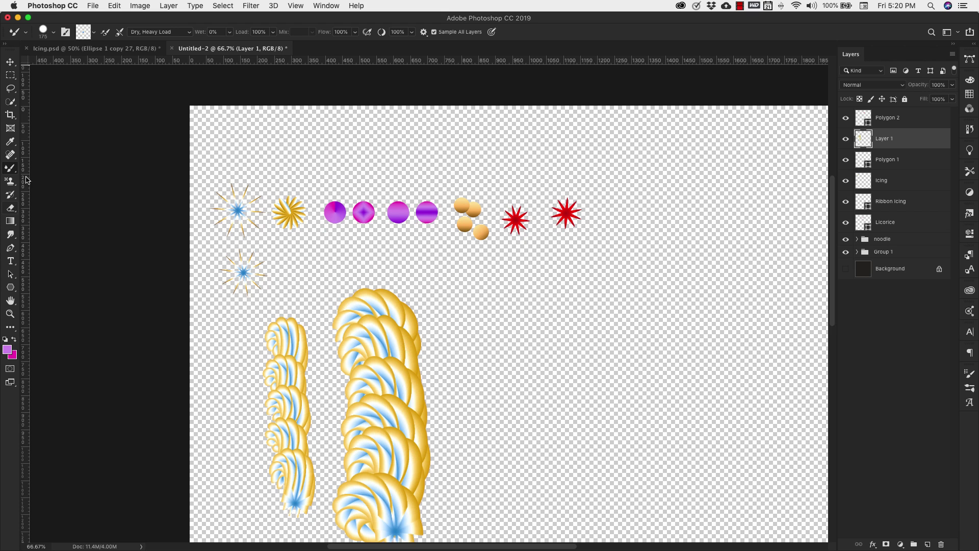
key("bracketleft")
key("bracketleft")
key("bracketleft")
key("Caps_Lock")
mouse_move(490, 323)
left_mouse_down()
mouse_move(549, 306)
mouse_move(528, 306)
left_mouse_up()
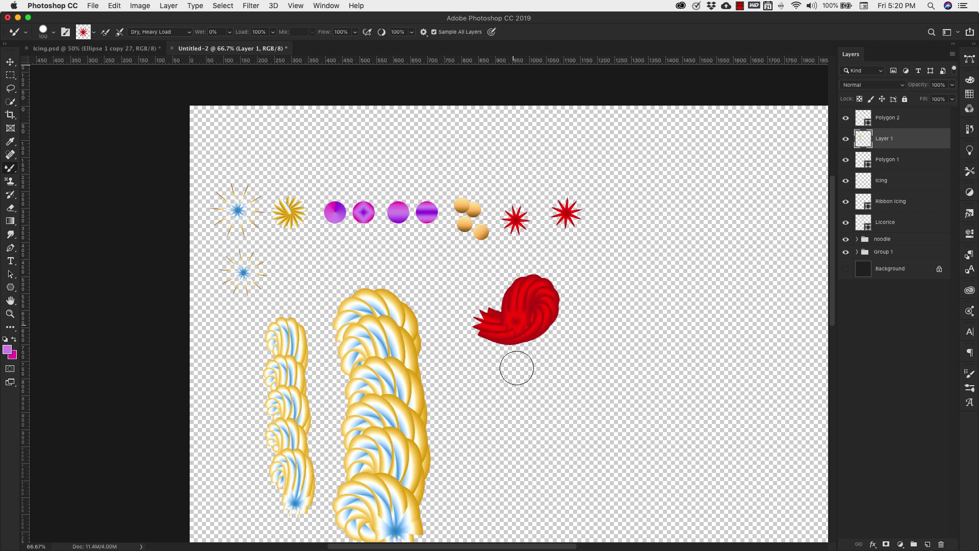
mouse_move(517, 367)
left_mouse_down()
mouse_move(466, 403)
mouse_move(643, 434)
left_mouse_up()
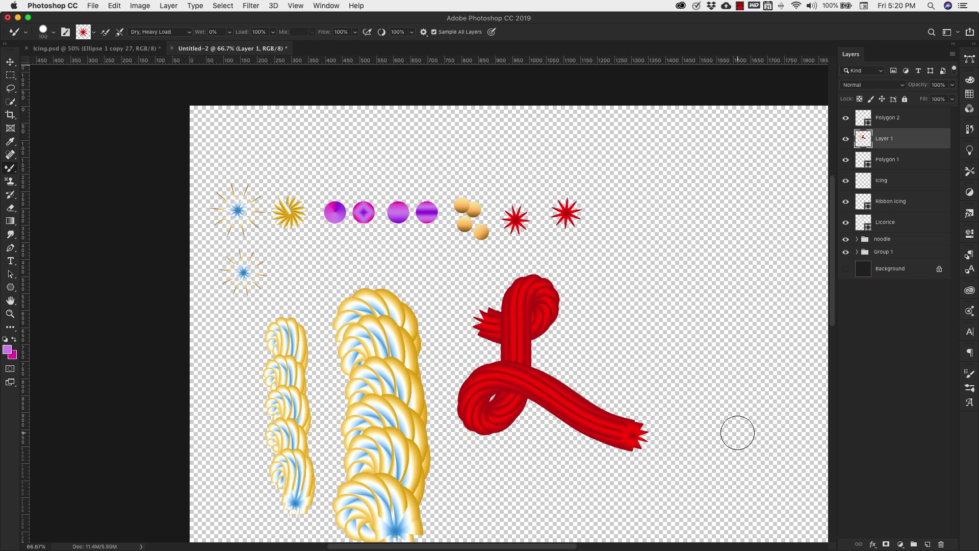
Reduce the brush to 80 px and paint a second, thinner looping licorice stroke beside the first.
key("bracketleft")
key("bracketleft")
mouse_move(628, 308)
left_mouse_down()
mouse_move(666, 322)
mouse_move(586, 357)
mouse_move(721, 407)
left_mouse_up()
Draw a circle about 50 by 52 px above the first purple circle and place three copies in a row beside it.
key("u")
left_click_drag(328, 172, 345, 188)
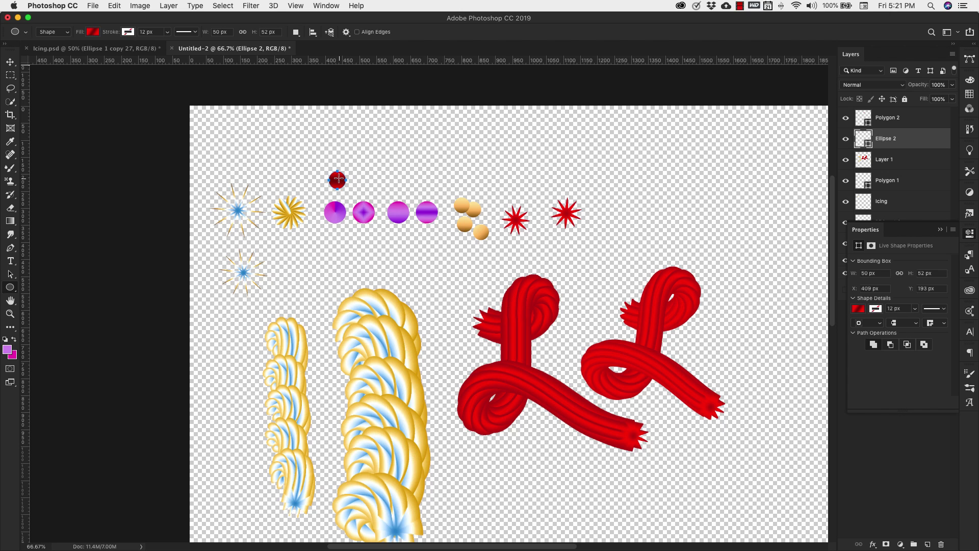
key("v")
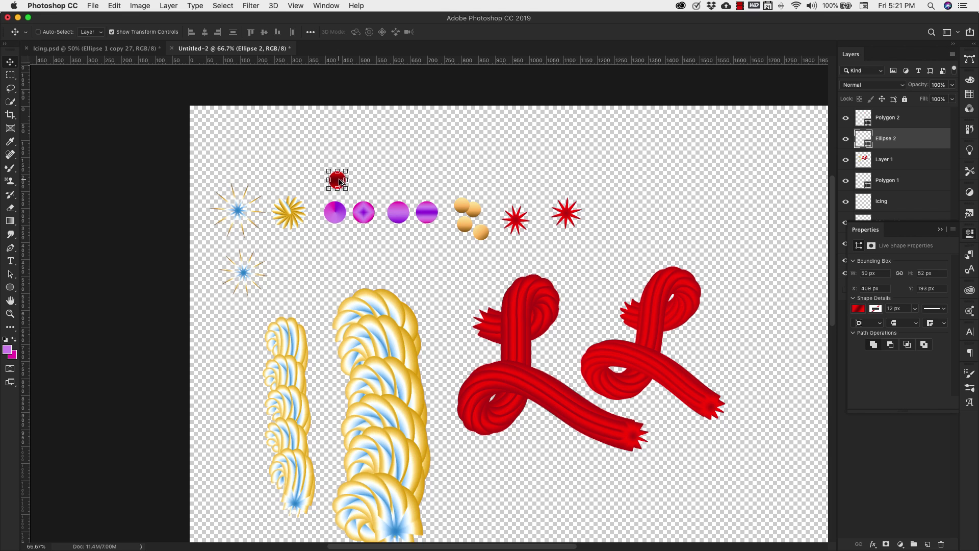
left_click_drag(339, 182, 423, 186)
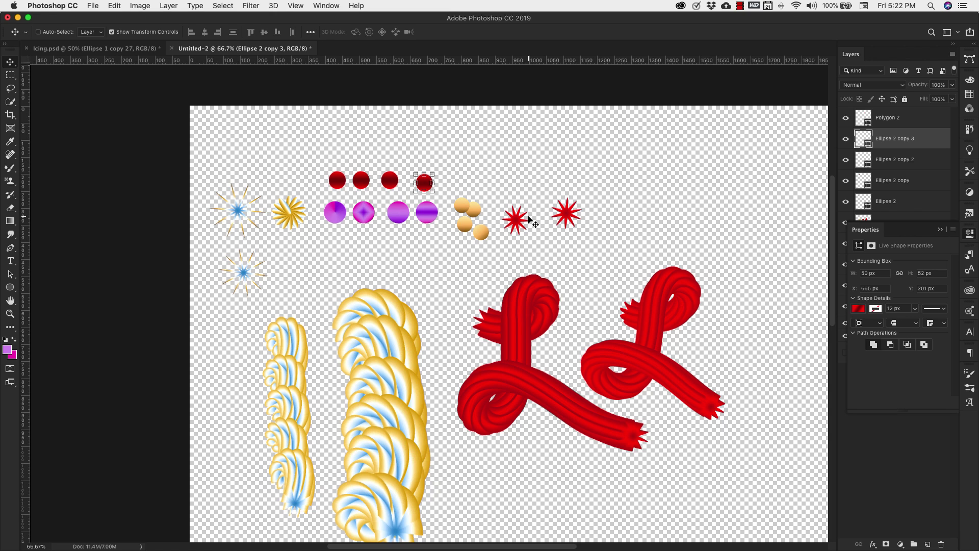
Fill the fourth new circle with the purple-to-pink gradient in Reflected style.
left_click(858, 309)
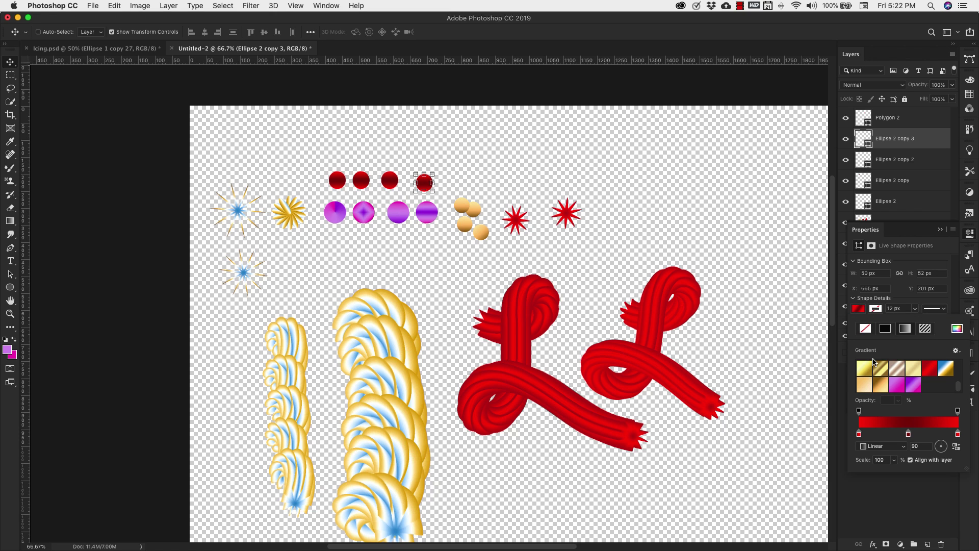
left_click(915, 388)
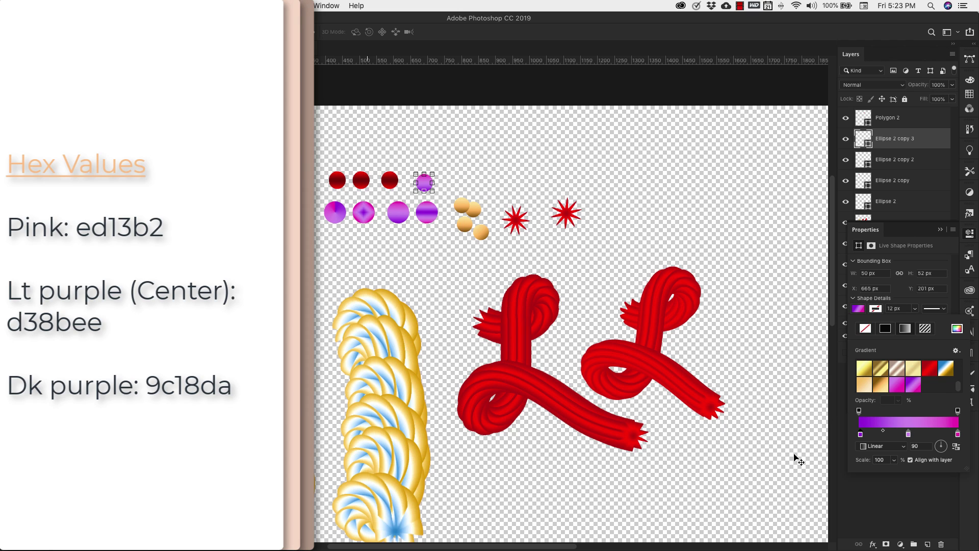
left_click(900, 449)
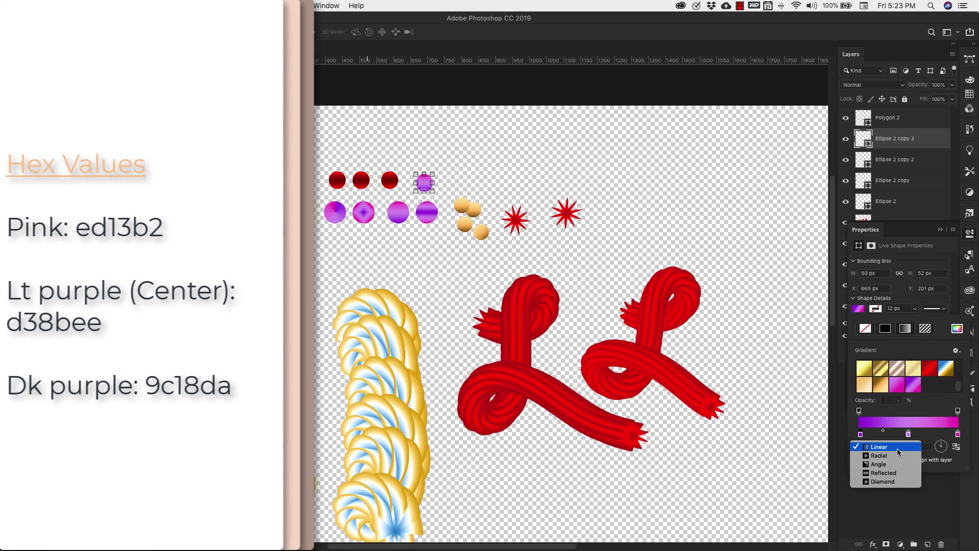
left_click(893, 473)
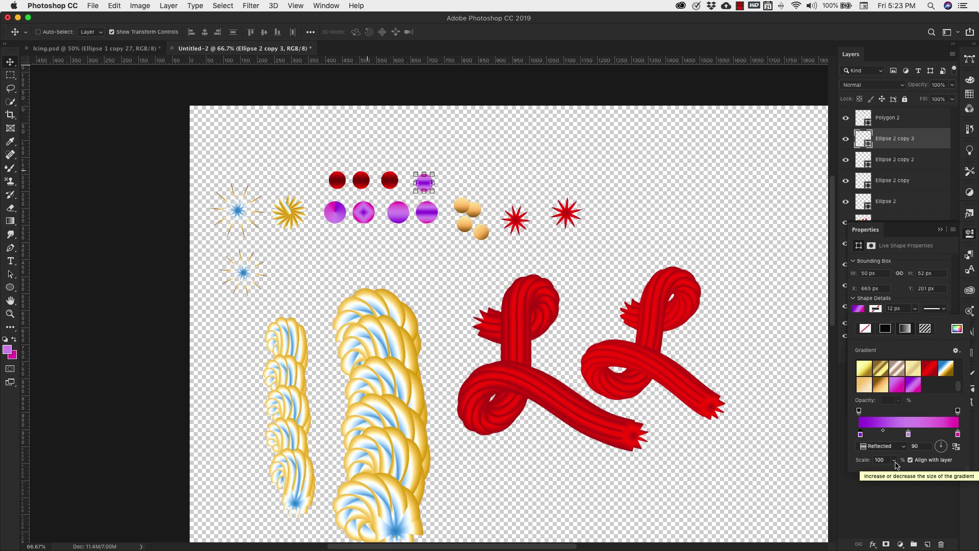
scroll(408, 157, "right", 2)
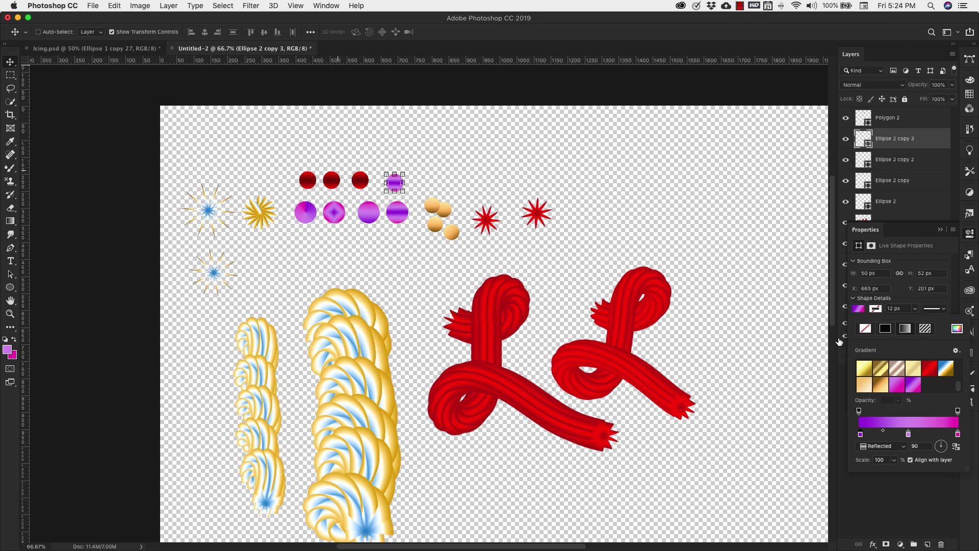
key("Escape")
Fill the third new circle with the purple-to-pink gradient in Linear style.
key("alt+[")
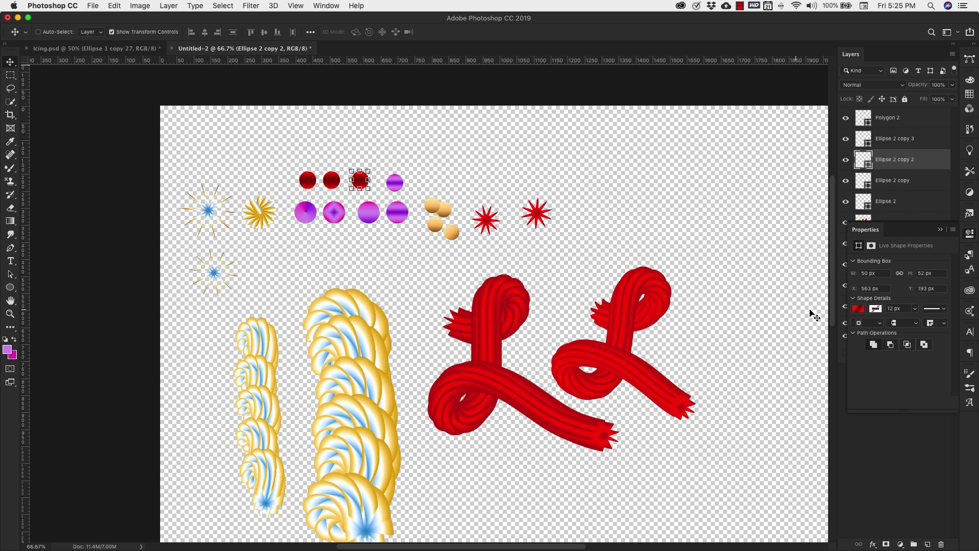
left_click(858, 308)
left_click(913, 385)
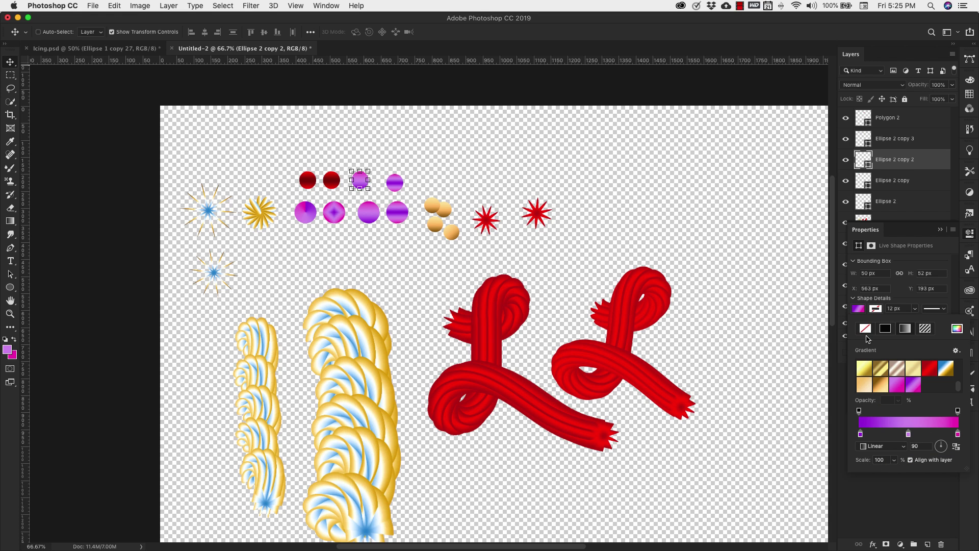
Fill the second new circle with the purple-to-pink gradient in Diamond style and set its scale to 166%.
left_click(891, 182)
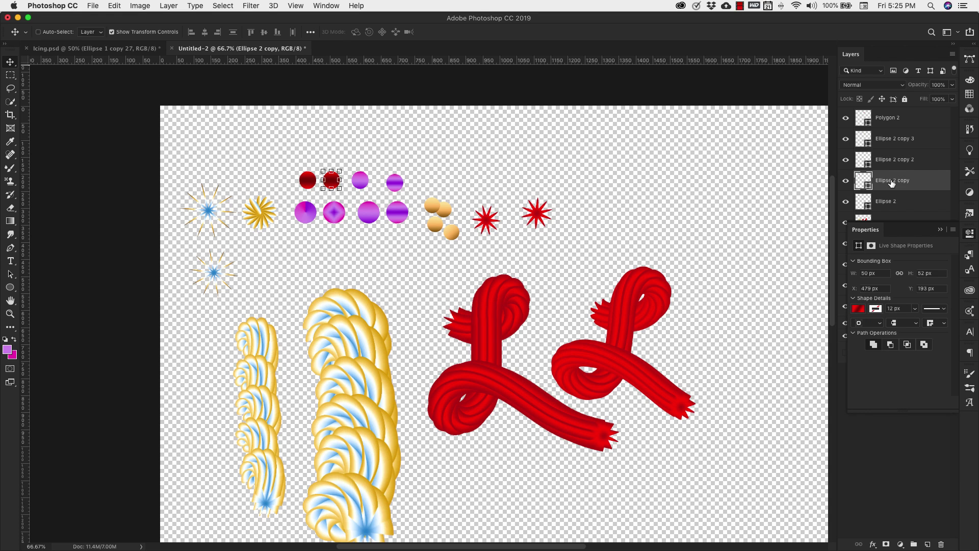
left_click(858, 308)
left_click(913, 384)
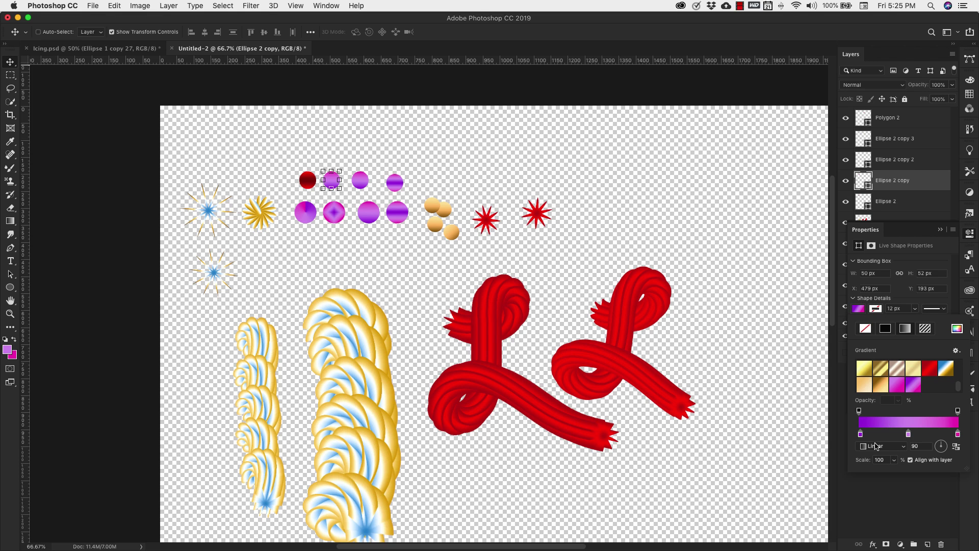
left_click(888, 451)
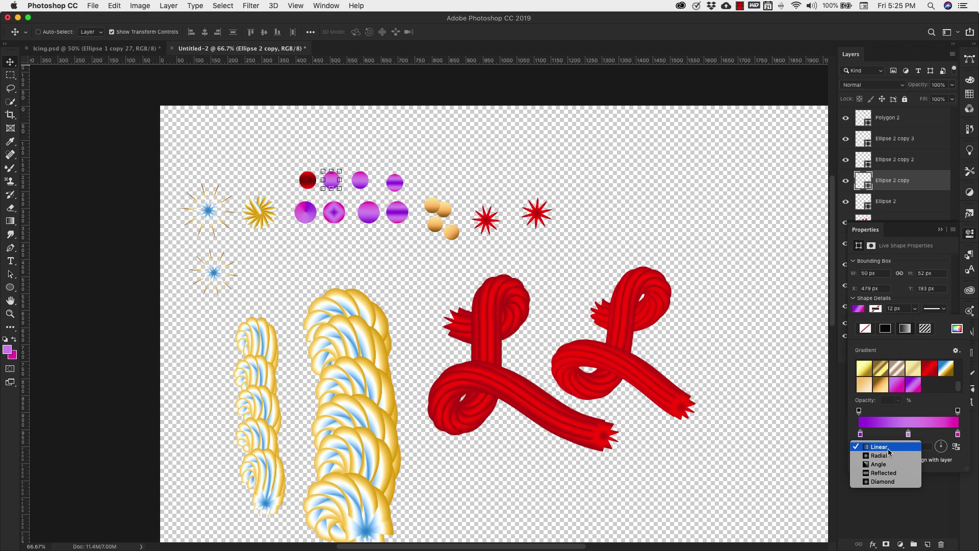
left_click(884, 482)
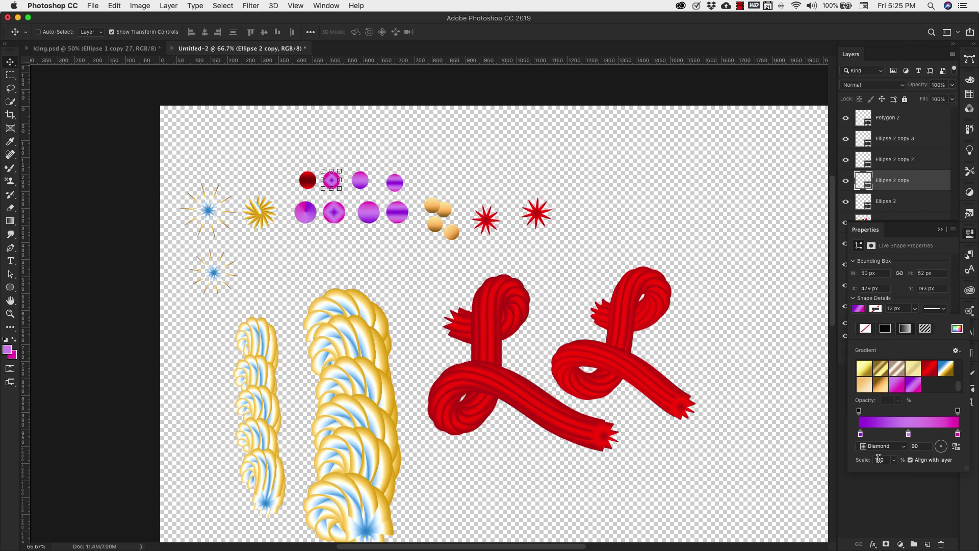
left_click(895, 461)
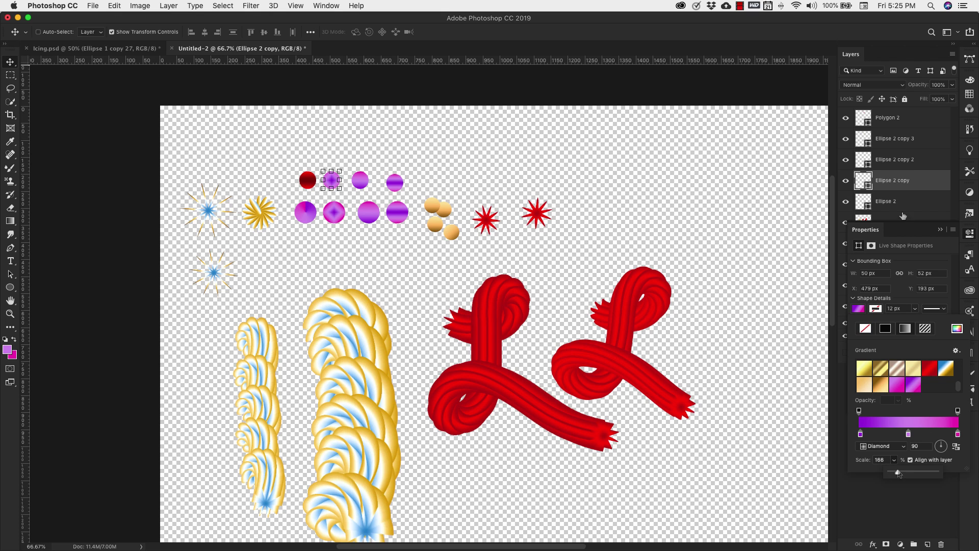
Fill the first new circle with the purple-to-pink gradient in Angle style and collapse its shape properties.
left_click(873, 200)
left_click(912, 386)
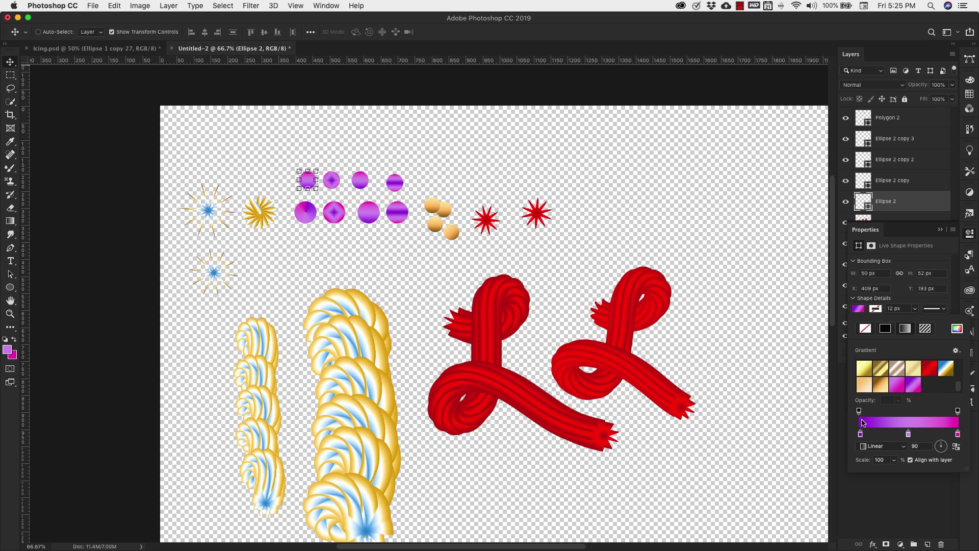
left_click(881, 447)
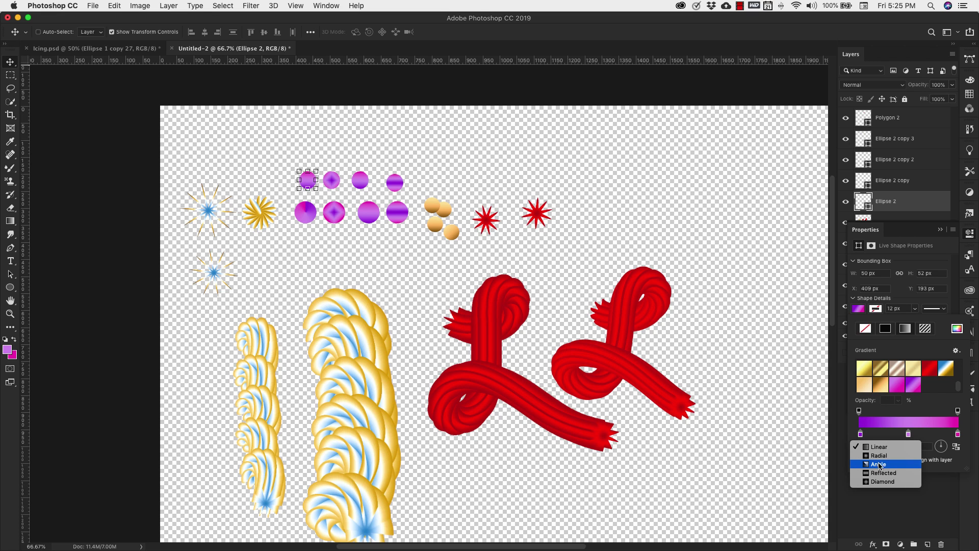
left_click(878, 464)
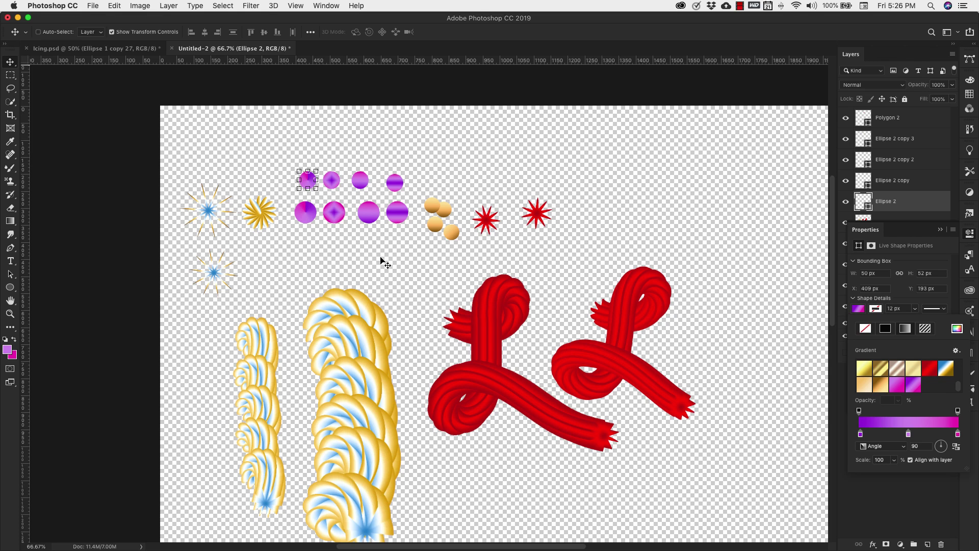
left_click(941, 231)
Try a figure-eight stroke on Layer 1 with a 60 px Mixer Brush sampled from the reflected-gradient circle.
left_click(885, 226)
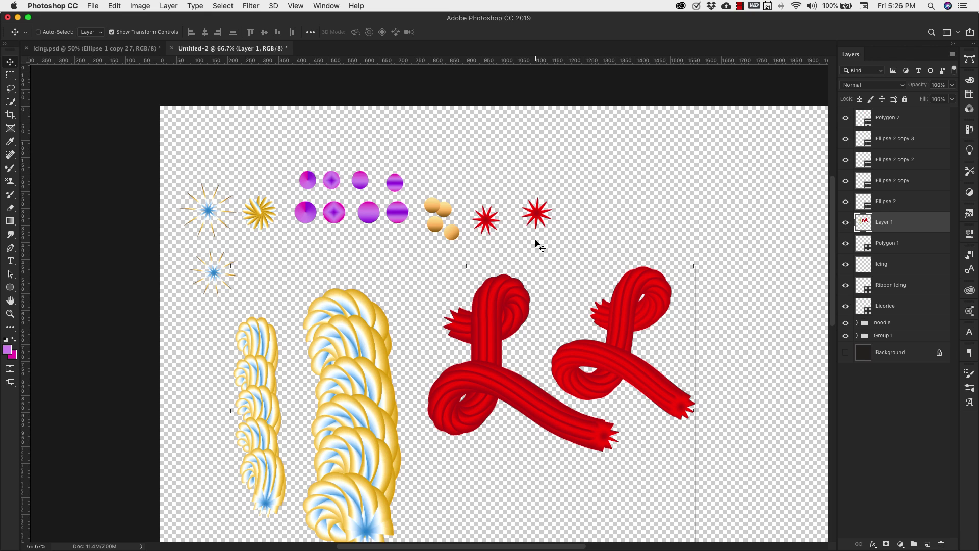
key("b")
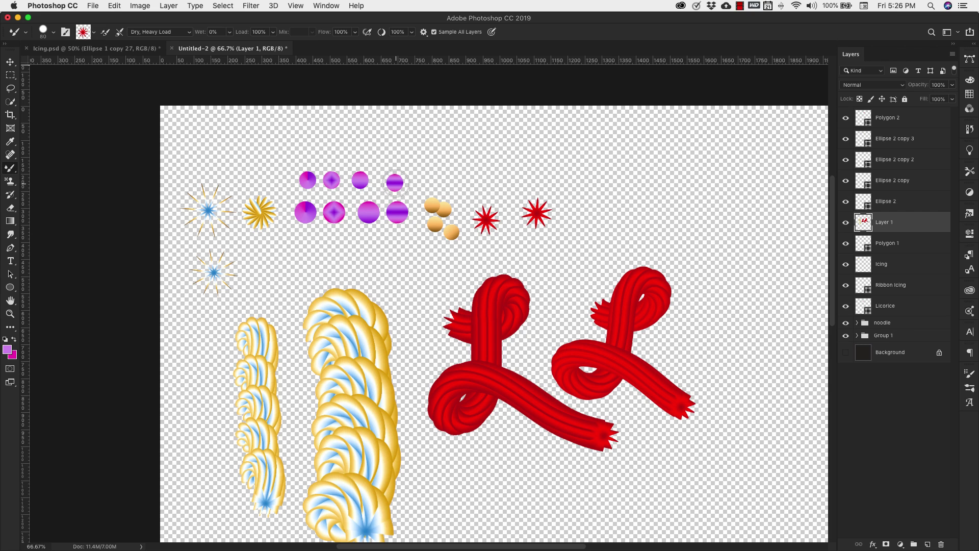
key("bracketleft")
key("bracketleft")
mouse_move(796, 132)
left_mouse_down()
mouse_move(766, 157)
mouse_move(792, 199)
mouse_move(778, 266)
mouse_move(734, 226)
mouse_move(810, 166)
left_mouse_up()
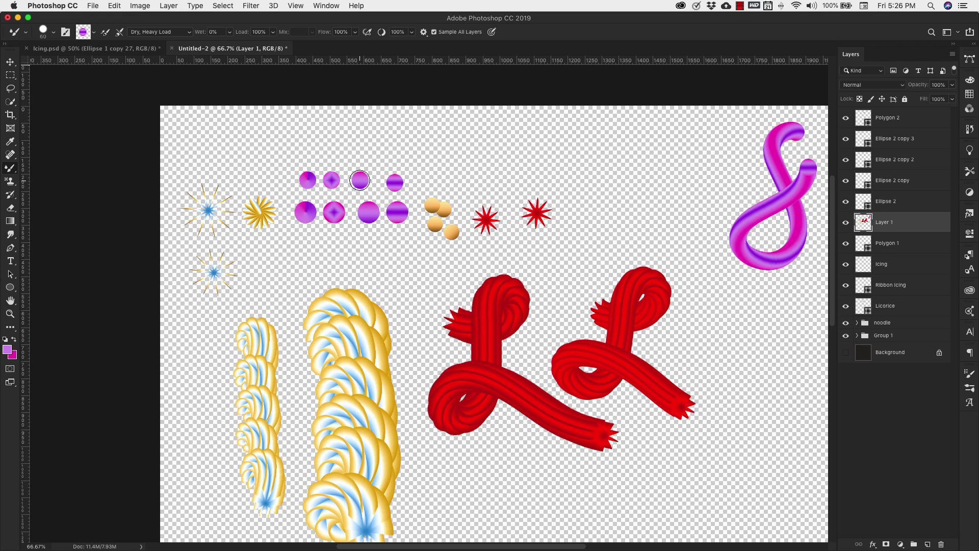
Try a figure-eight stroke sampled from the linear-gradient circle, beside the reflected-gradient stroke.
left_click(360, 180, "alt")
left_click_drag(706, 125, 702, 187)
mouse_move(719, 221)
left_mouse_down()
mouse_move(686, 227)
mouse_move(726, 127)
left_mouse_up()
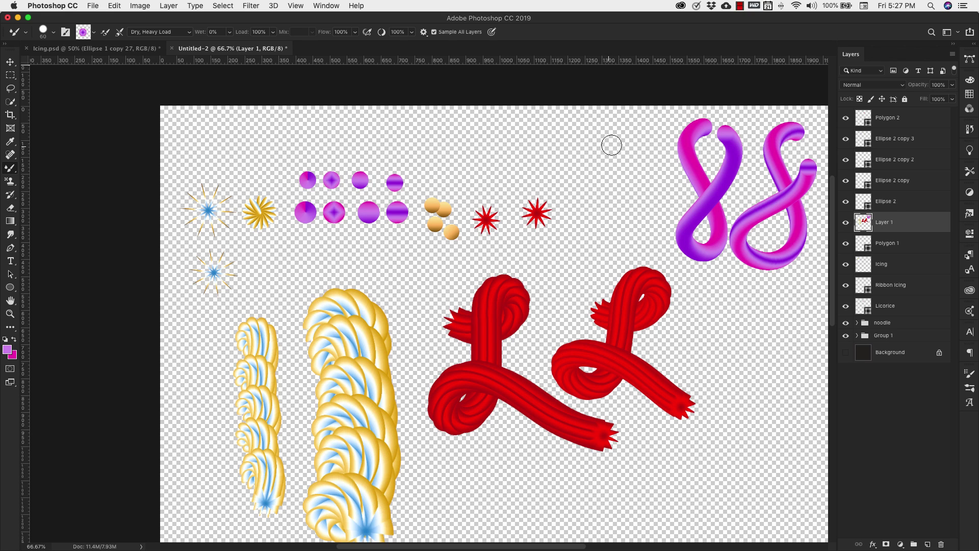
Try a figure-eight stroke sampled from the diamond-gradient circle and a curving one from the angle-gradient circle.
mouse_move(634, 131)
left_mouse_down()
mouse_move(620, 166)
mouse_move(653, 195)
mouse_move(645, 238)
mouse_move(598, 216)
mouse_move(669, 133)
mouse_move(625, 116)
left_mouse_up()
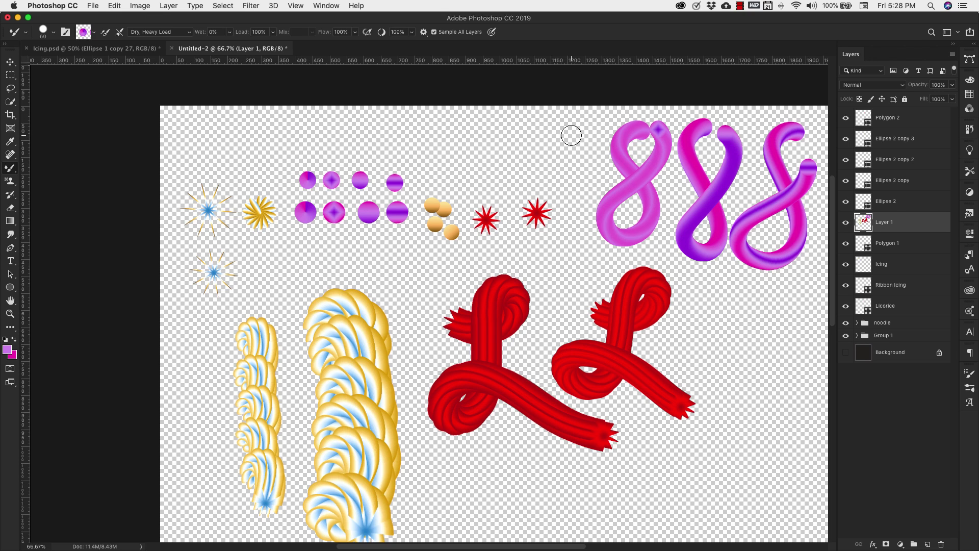
left_click(767, 305)
mouse_move(749, 300)
left_mouse_down()
mouse_move(797, 367)
mouse_move(743, 384)
mouse_move(773, 368)
left_mouse_up()
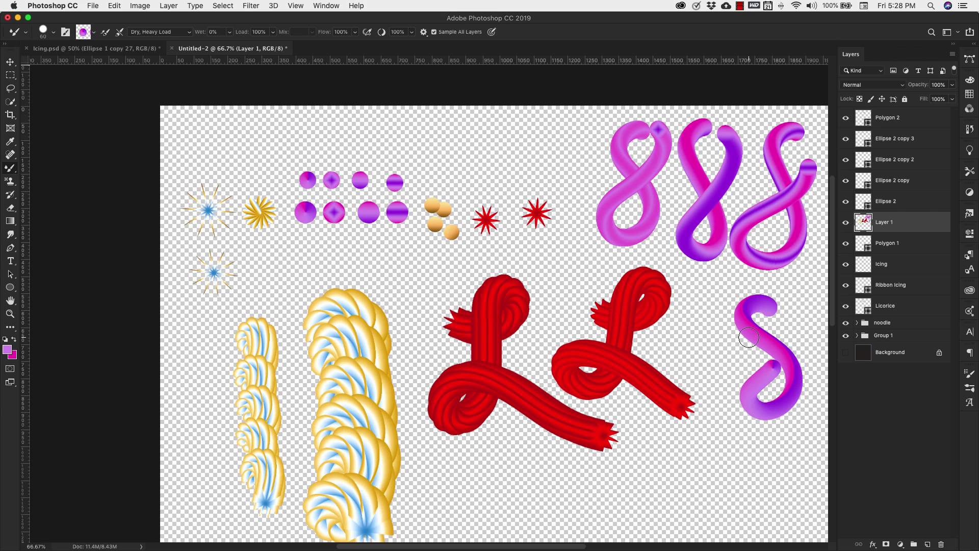
mouse_move(732, 312)
left_mouse_down()
mouse_move(794, 372)
mouse_move(786, 392)
mouse_move(761, 401)
mouse_move(750, 393)
mouse_move(787, 371)
left_mouse_up()
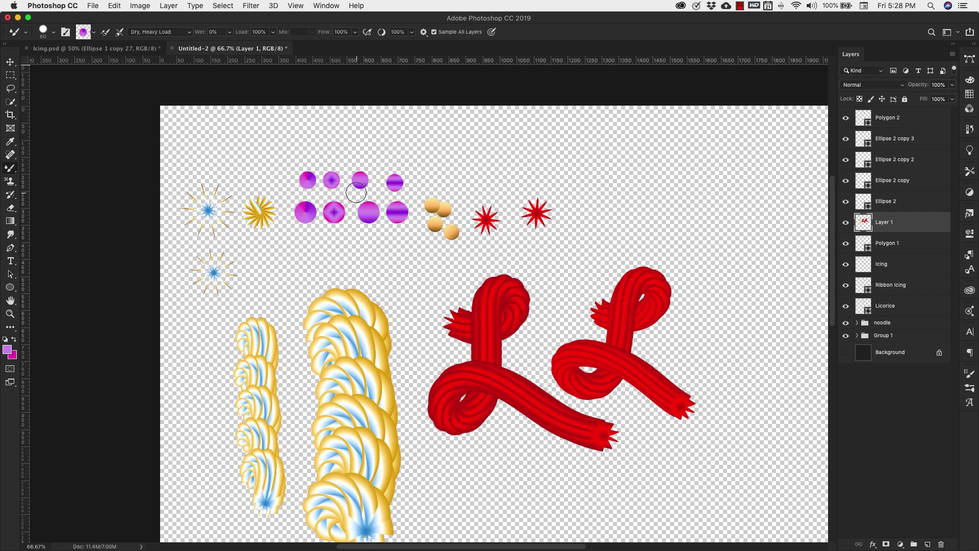
Draw an ellipse about 63 by 69 px above the tan circles and fill it with the brown-to-cream gradient.
left_click(10, 288)
left_click_drag(447, 132, 467, 154)
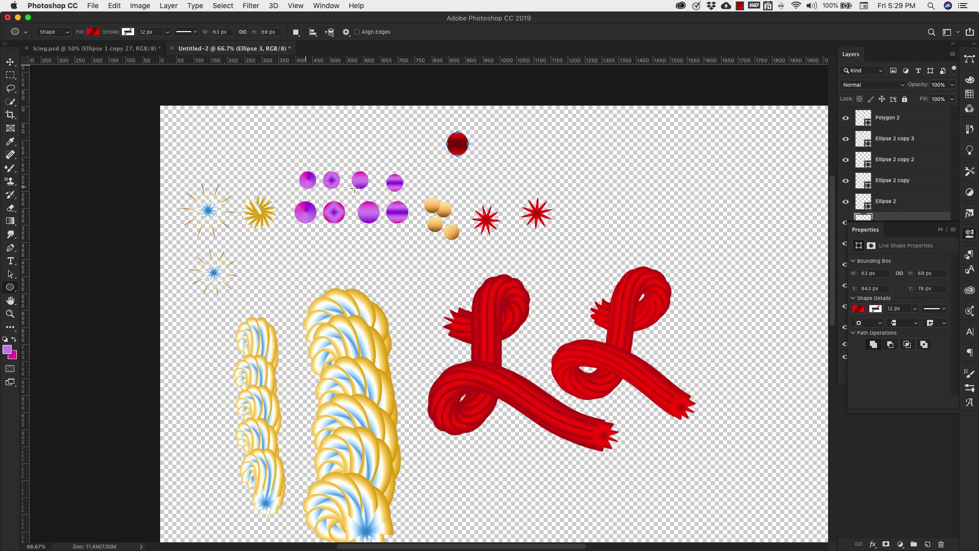
left_click(859, 309)
left_click(881, 384)
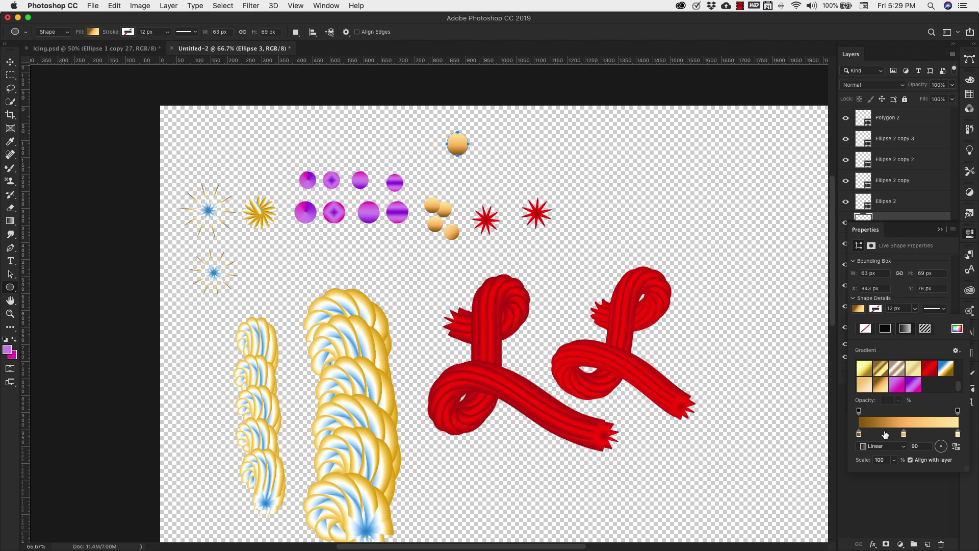
Inspect the colours of the cream, orange and brown stops in the new ellipse's gradient without changing them.
double_click(958, 435)
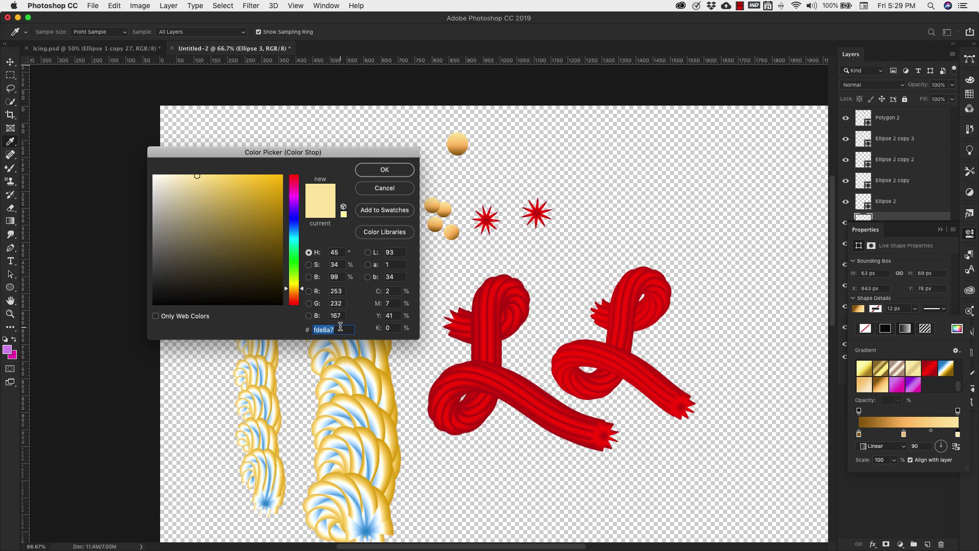
left_click(373, 171)
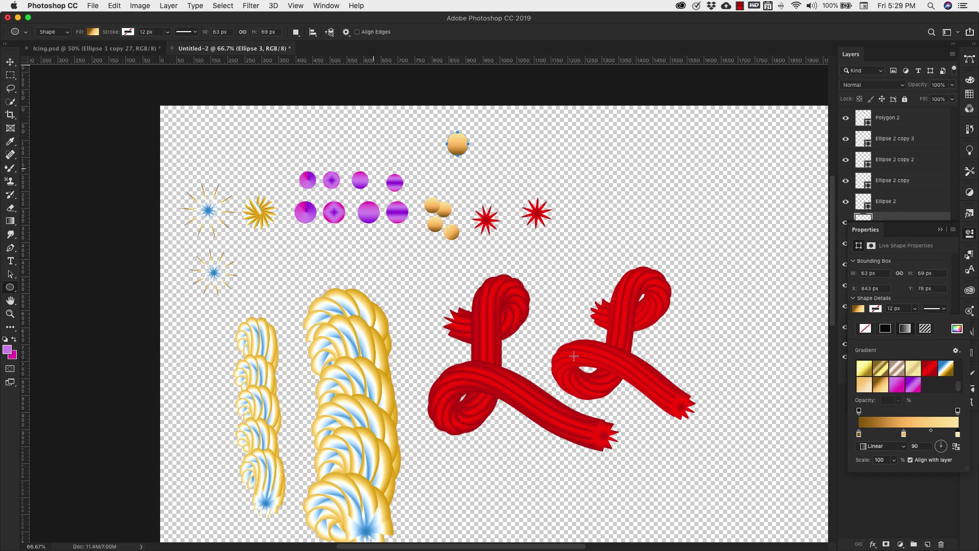
double_click(904, 435)
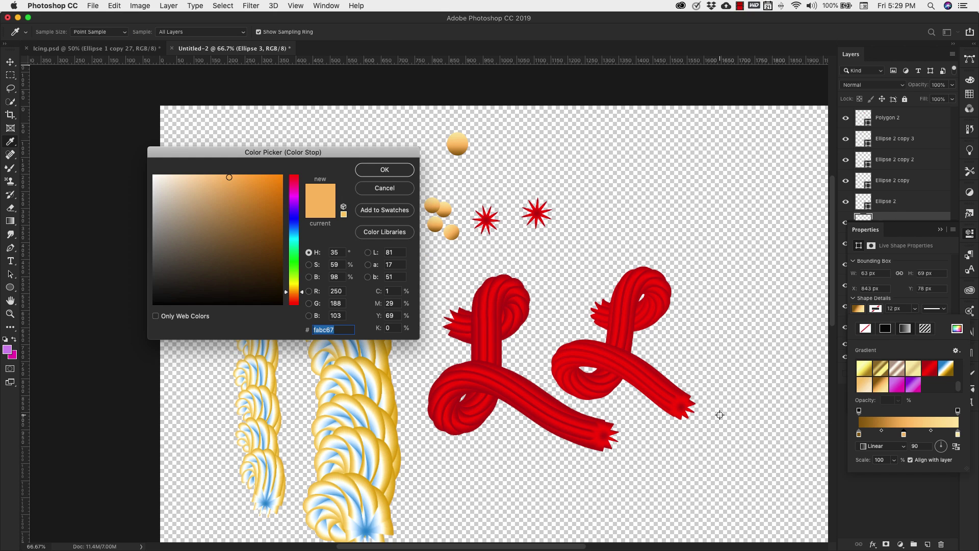
left_click(408, 171)
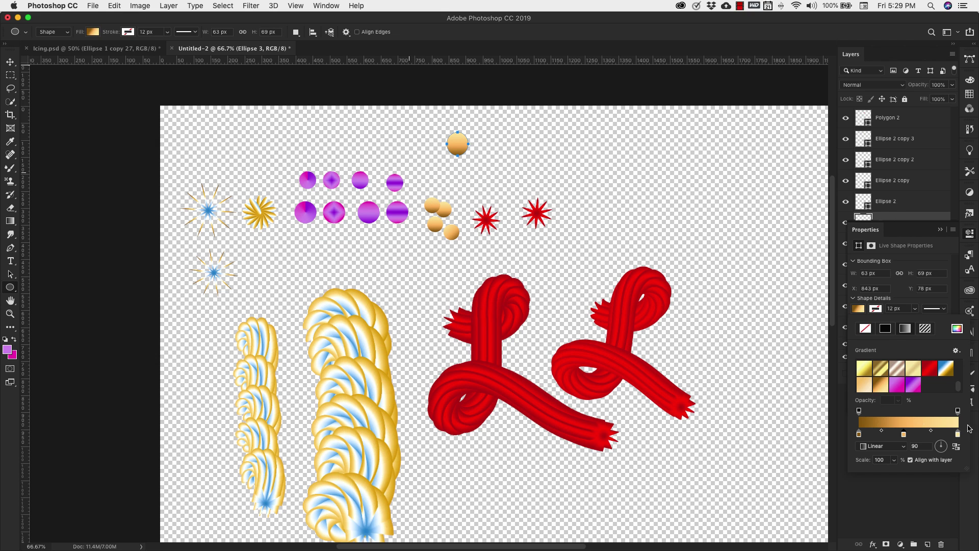
double_click(859, 434)
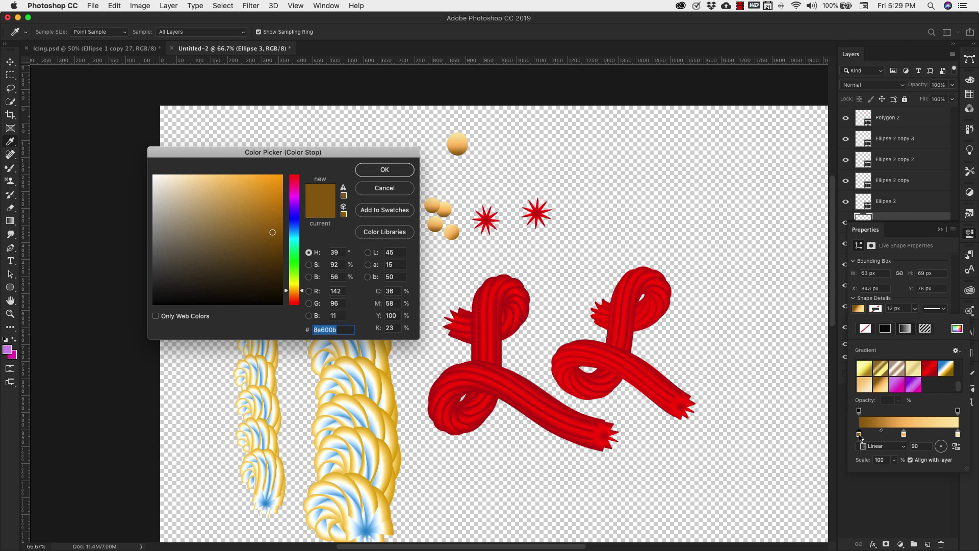
left_click(399, 172)
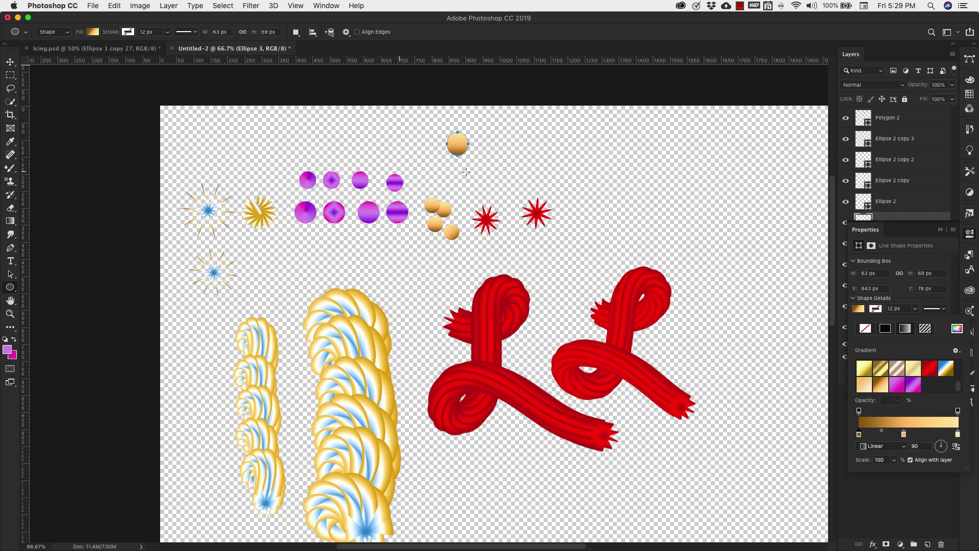
Set the ellipse's linear gradient angle to 108 degrees and save the gradient as the preset "Spagetti 2".
left_click(938, 445)
type("108")
key("Return")
left_click(956, 351)
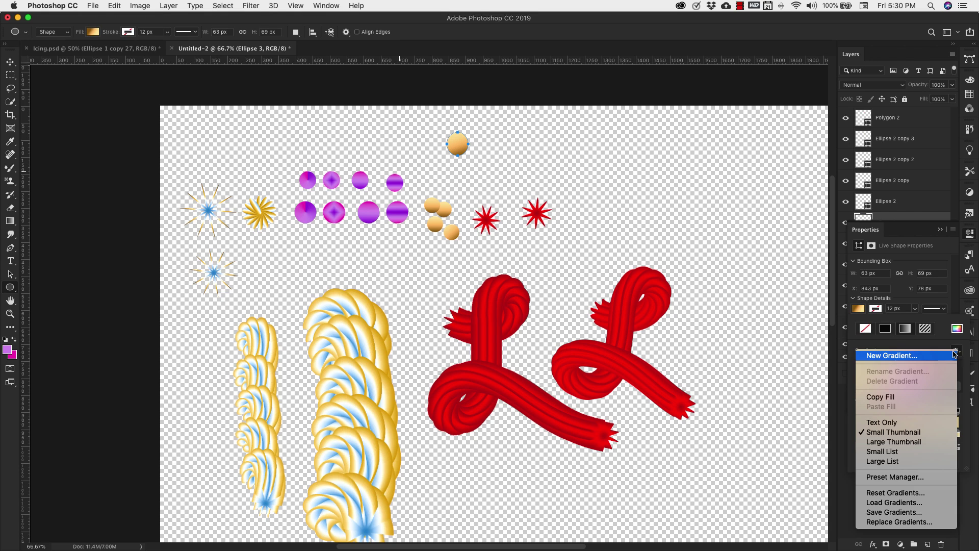
left_click(887, 356)
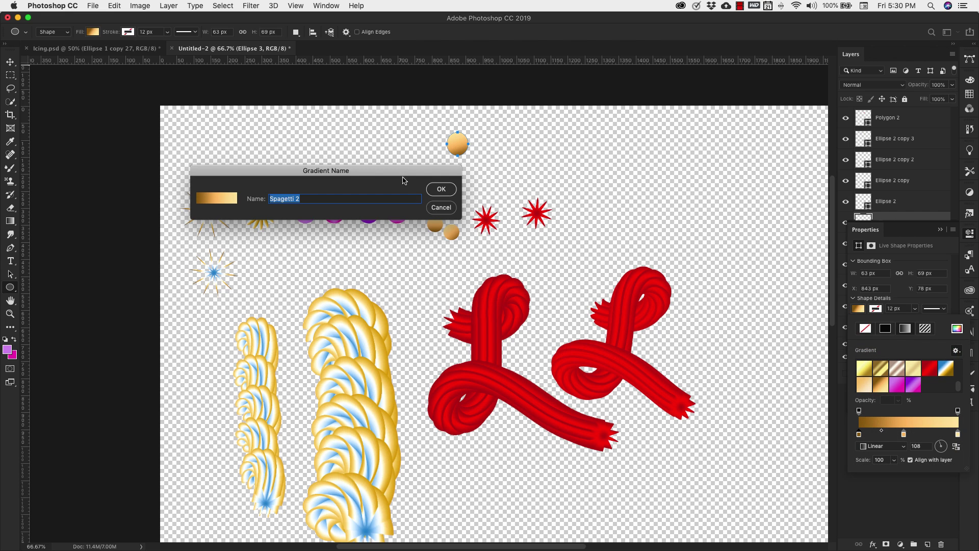
left_click(438, 192)
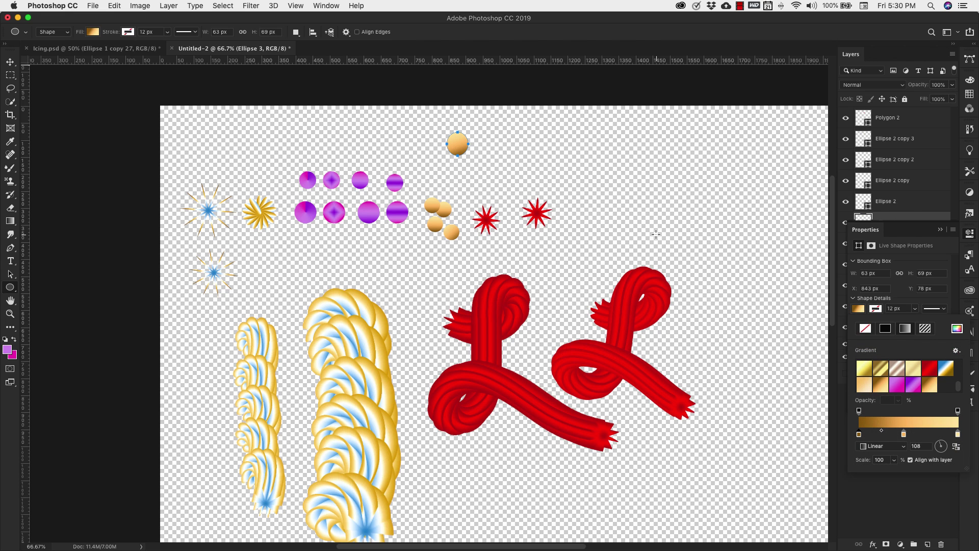
Scale the tan ellipse down to about 37 by 40 px and duplicate it into a cluster of four small circles.
key("v")
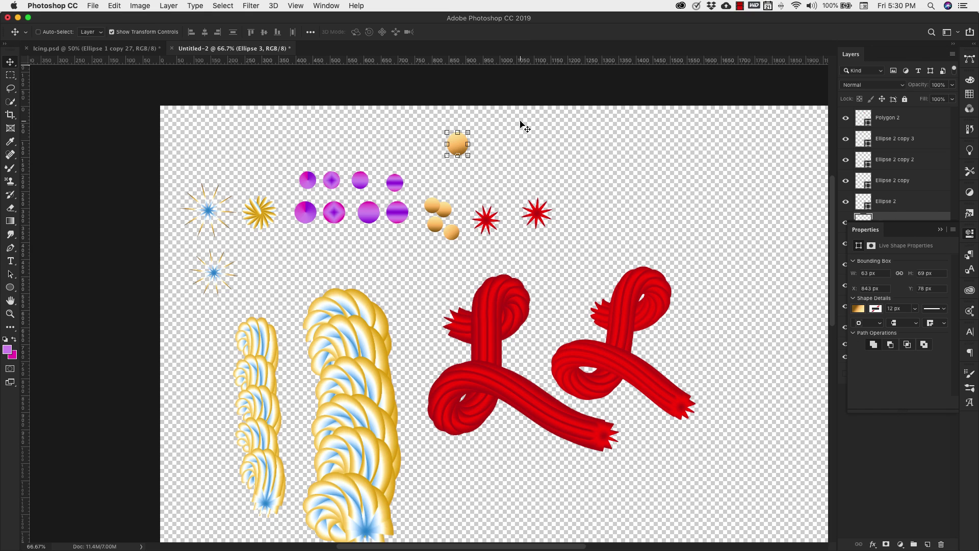
key("ctrl+t")
left_click_drag(468, 132, 462, 142)
key("Return")
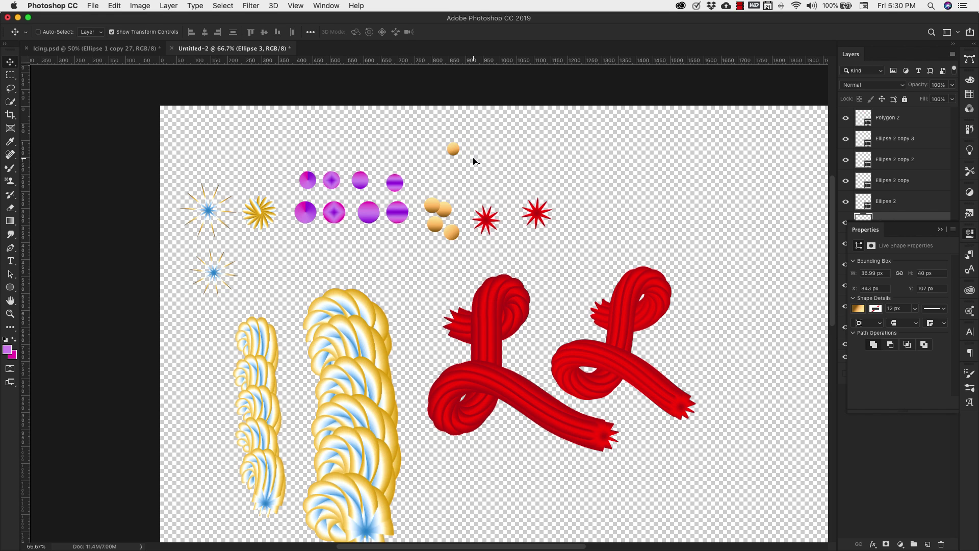
left_click_drag(472, 157, 497, 175, "alt")
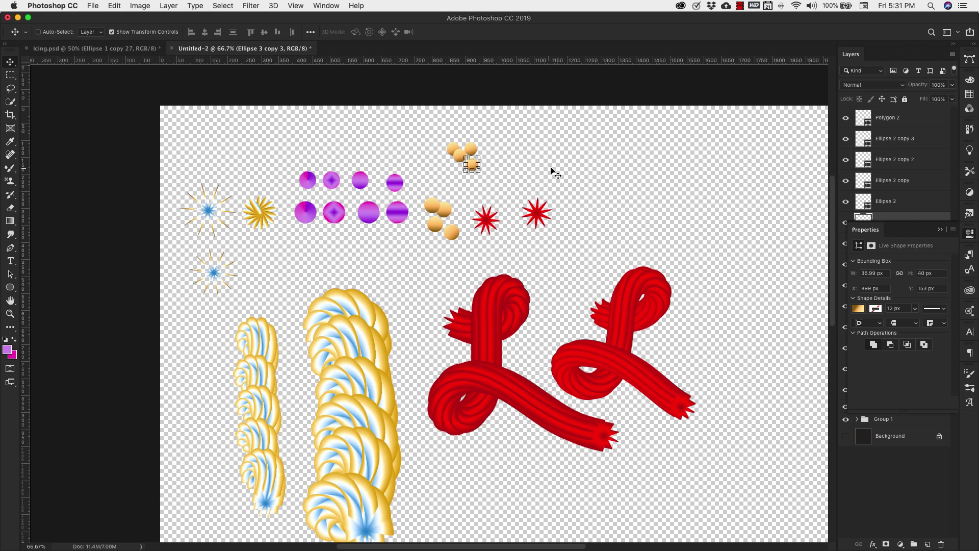
Try curved noodle strokes on Layer 1 with a 25 px Mixer Brush sampled from the cluster of small tan circles.
left_click(908, 309)
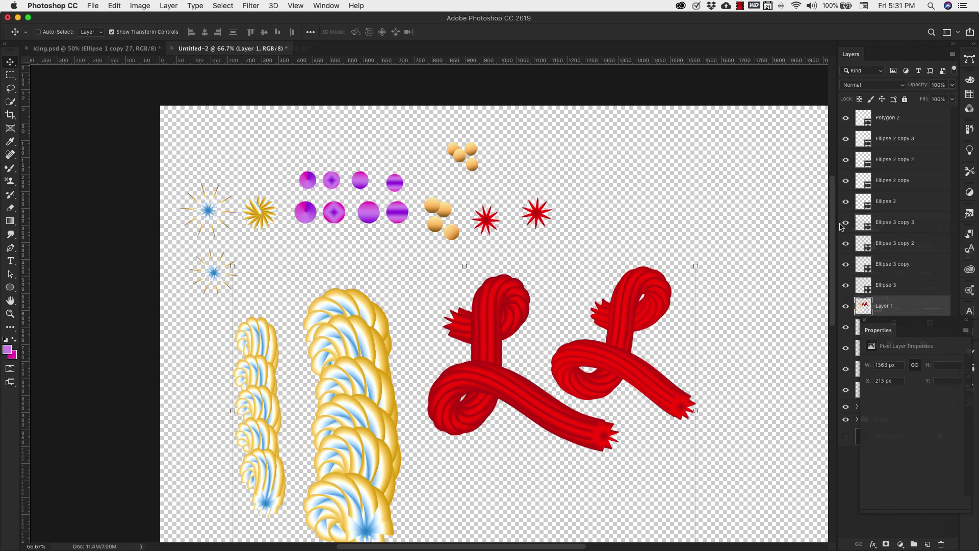
key("b")
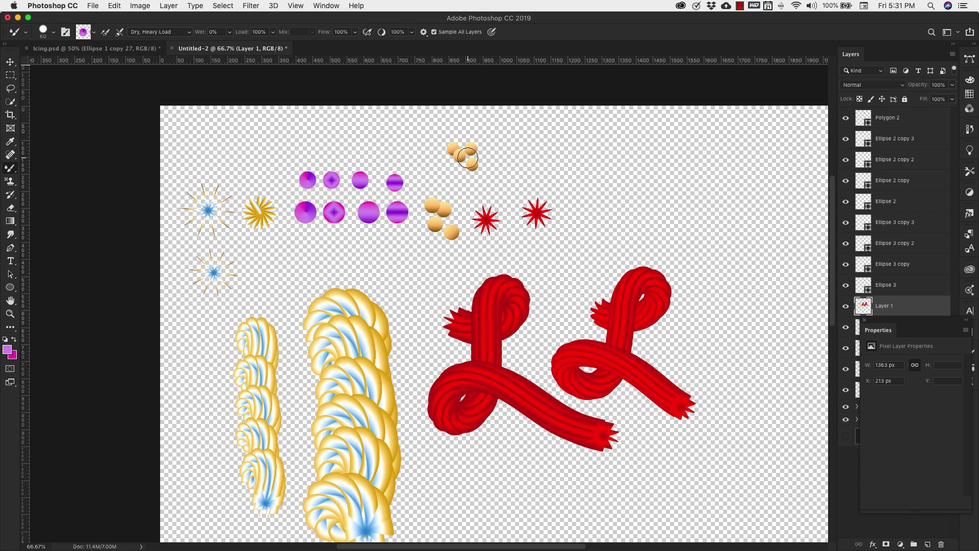
key("bracketright")
key("bracketright")
key("bracketright")
key("bracketright")
key("bracketright")
key("bracketright")
key("bracketleft")
key("bracketleft")
key("bracketleft")
key("bracketleft")
key("bracketleft")
key("bracketleft")
key("bracketleft")
key("bracketleft")
mouse_move(716, 242)
left_mouse_down()
mouse_move(750, 254)
mouse_move(745, 194)
left_mouse_up()
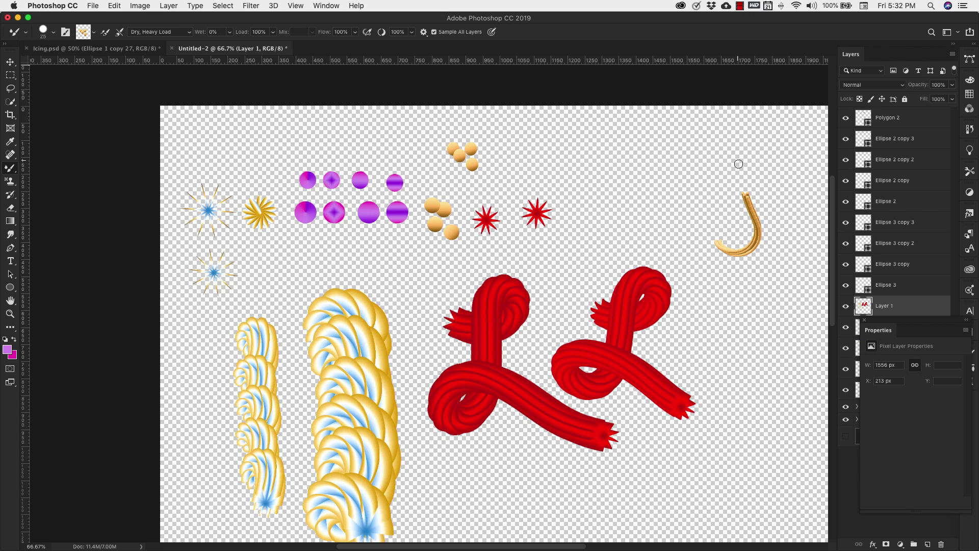
mouse_move(682, 223)
left_mouse_down()
mouse_move(743, 232)
mouse_move(790, 225)
mouse_move(687, 223)
mouse_move(704, 214)
mouse_move(772, 228)
mouse_move(762, 203)
mouse_move(682, 208)
mouse_move(790, 224)
mouse_move(756, 199)
mouse_move(682, 207)
mouse_move(722, 200)
mouse_move(786, 220)
mouse_move(751, 199)
mouse_move(677, 209)
mouse_move(792, 200)
mouse_move(731, 215)
mouse_move(707, 195)
mouse_move(782, 213)
mouse_move(745, 198)
mouse_move(681, 209)
mouse_move(747, 210)
mouse_move(760, 191)
mouse_move(732, 228)
mouse_move(771, 215)
mouse_move(717, 210)
mouse_move(763, 195)
mouse_move(710, 209)
mouse_move(734, 199)
mouse_move(692, 196)
left_mouse_up()
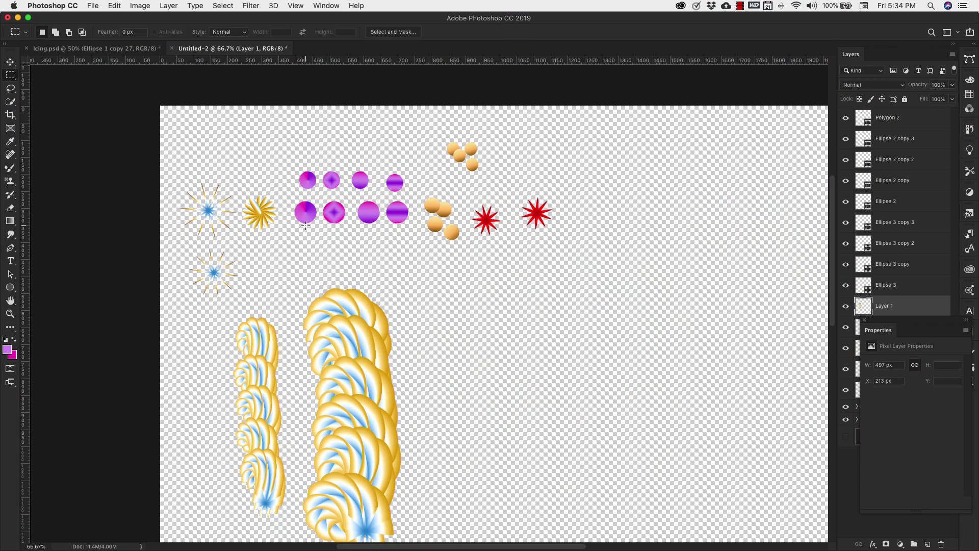
Paint two coiling icing strokes on the empty side of Layer 1 with a 100 px Mixer Brush sampled from the twisted gold star.
key("b")
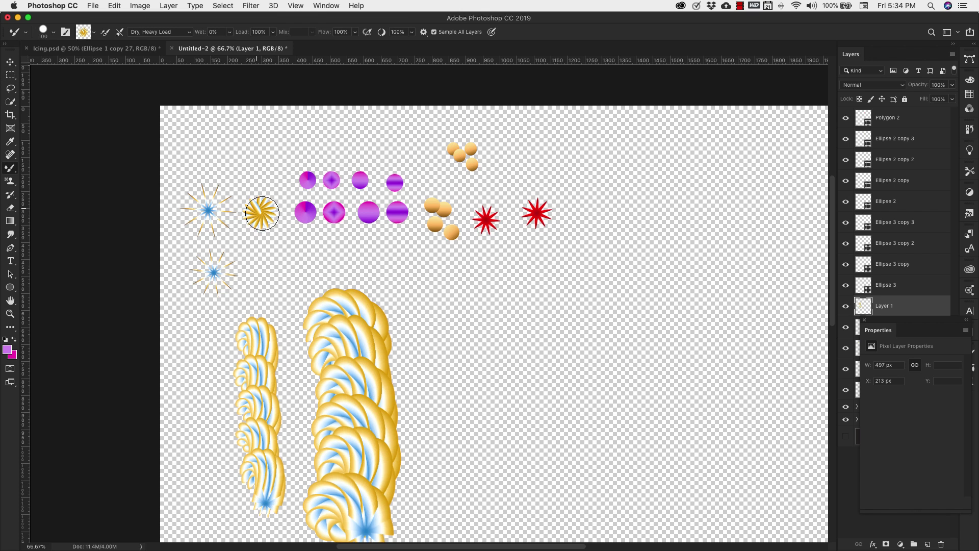
mouse_move(517, 300)
left_mouse_down()
mouse_move(526, 317)
mouse_move(575, 308)
mouse_move(549, 283)
mouse_move(534, 329)
mouse_move(551, 374)
mouse_move(585, 335)
mouse_move(560, 345)
mouse_move(554, 403)
mouse_move(612, 411)
mouse_move(590, 385)
mouse_move(567, 436)
left_mouse_up()
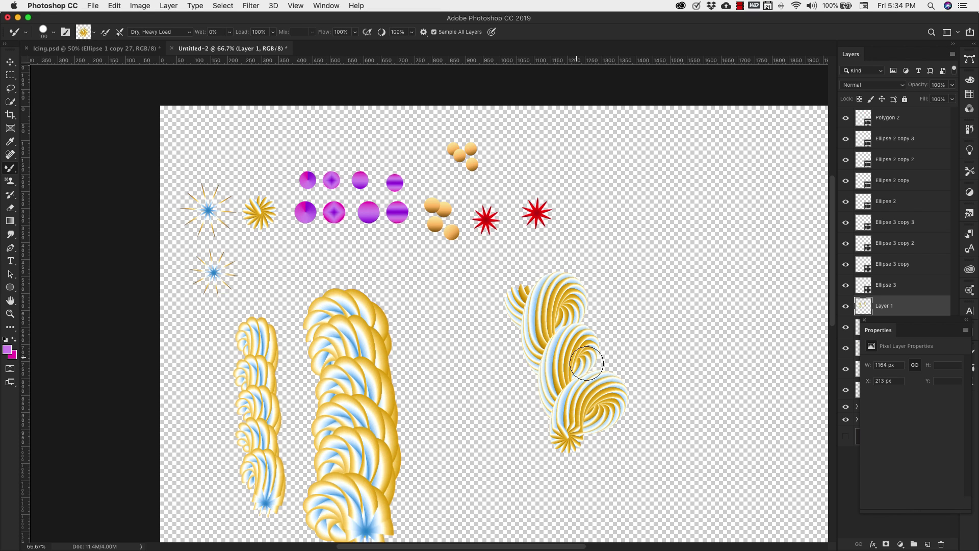
mouse_move(677, 249)
left_mouse_down()
mouse_move(685, 368)
mouse_move(706, 404)
mouse_move(711, 449)
left_mouse_up()
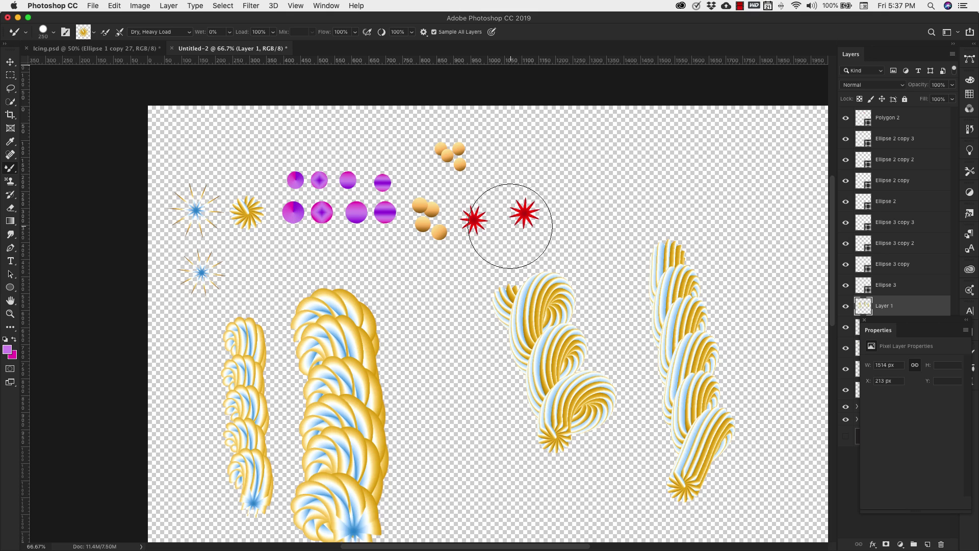
Draw a narrow upright ellipse about 48 by 180 px above the outer gold icing stroke and fill it with the blue-white-gold gradient.
left_click(11, 289)
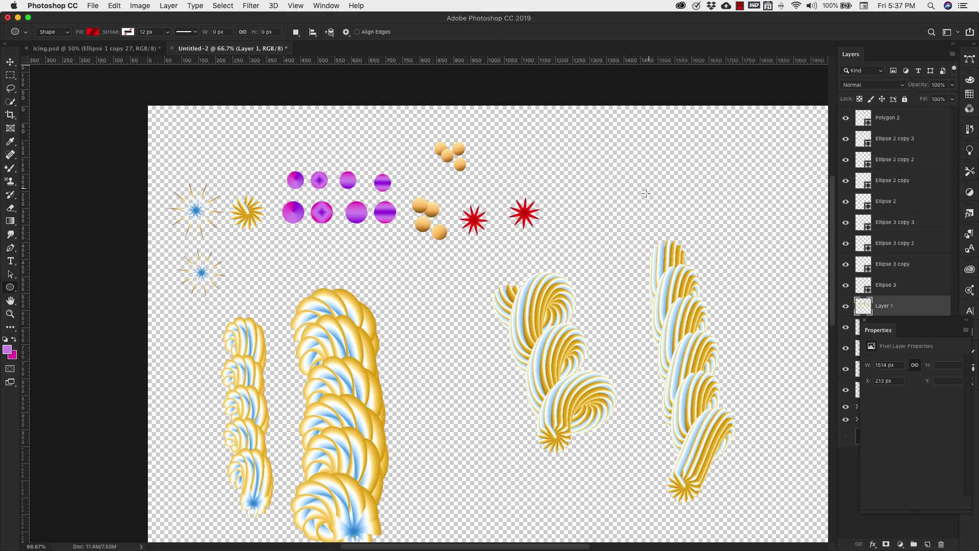
left_click_drag(652, 139, 668, 200)
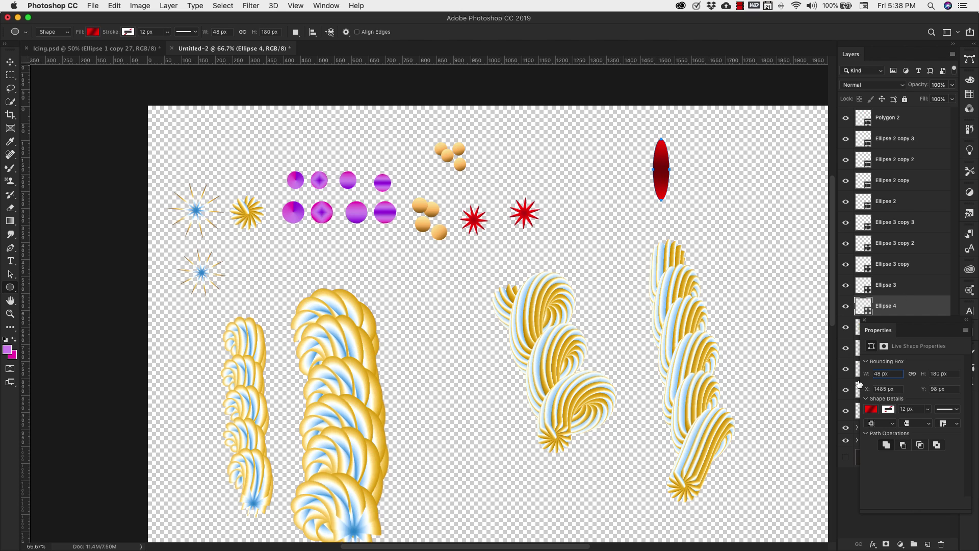
left_click(871, 409)
left_click(952, 449)
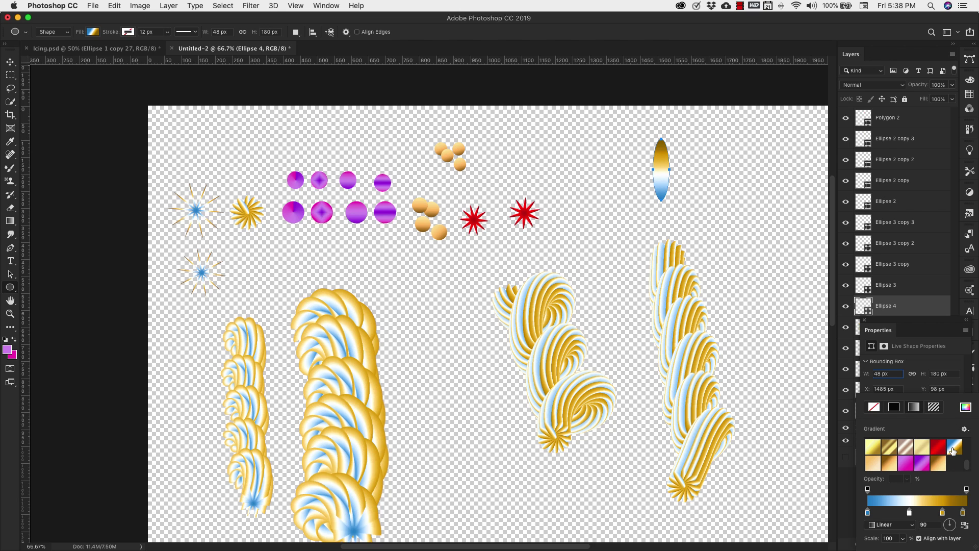
Set the narrow ellipse's linear gradient angle to 0 degrees and collapse its properties.
left_click(954, 526)
left_click(955, 526)
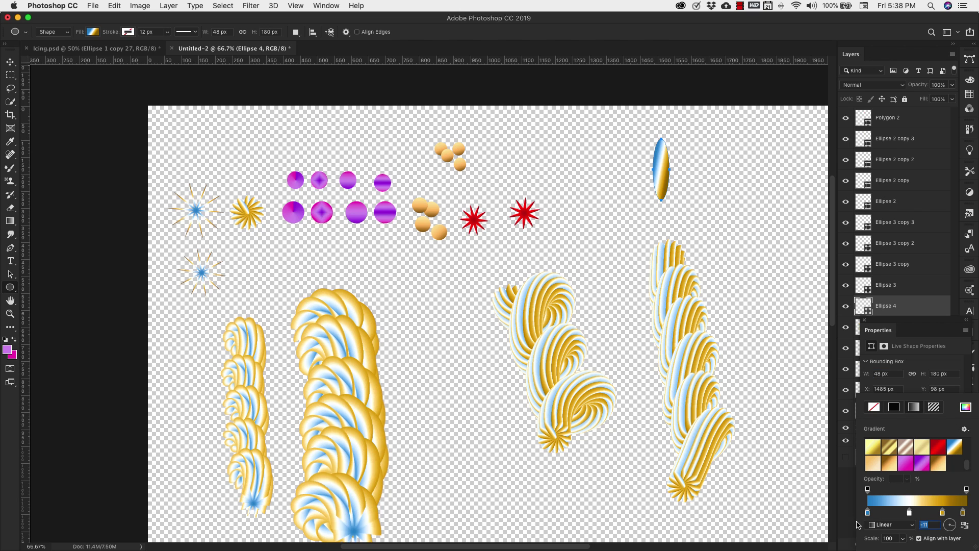
type("0")
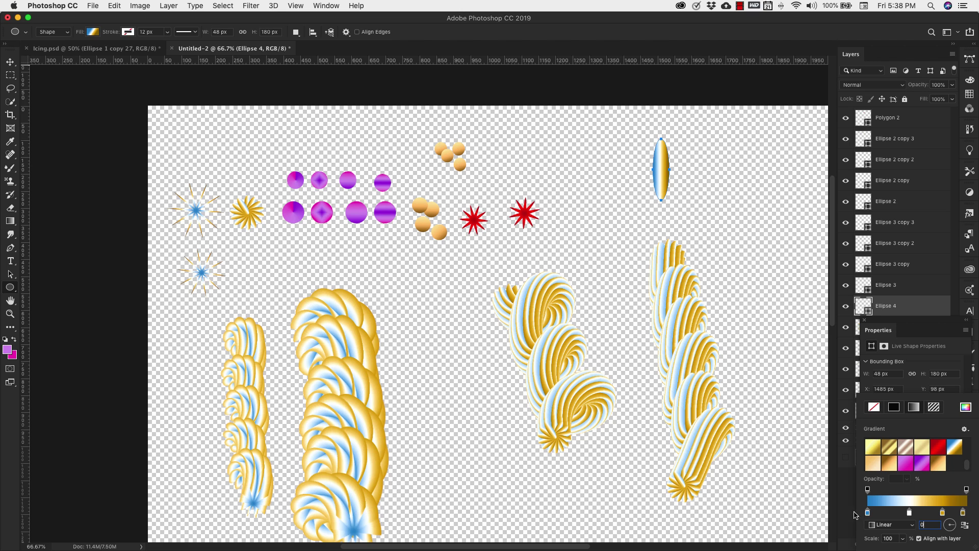
key("Return")
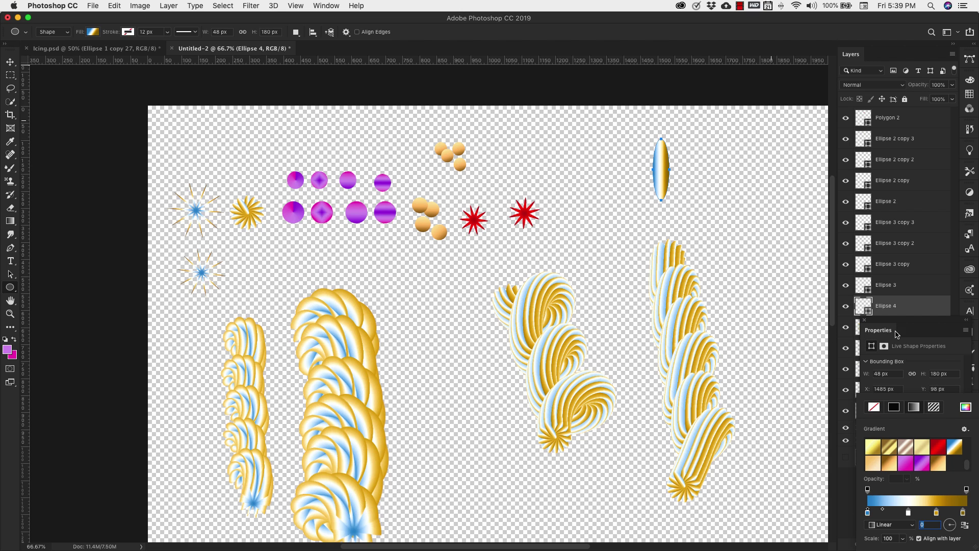
left_click(967, 321)
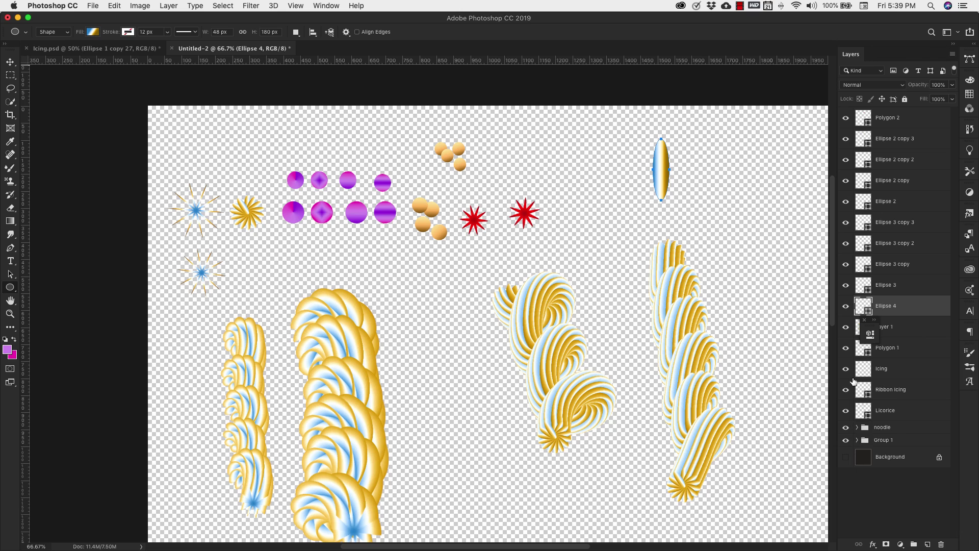
Group the shape layers from Ellipse 3 through Polygon 2.
left_click(893, 285)
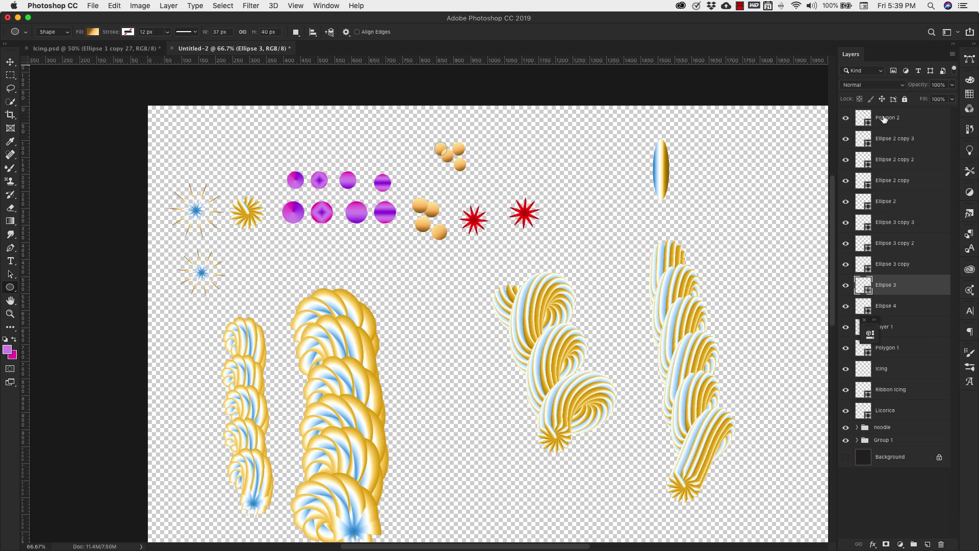
left_click(884, 120, "shift")
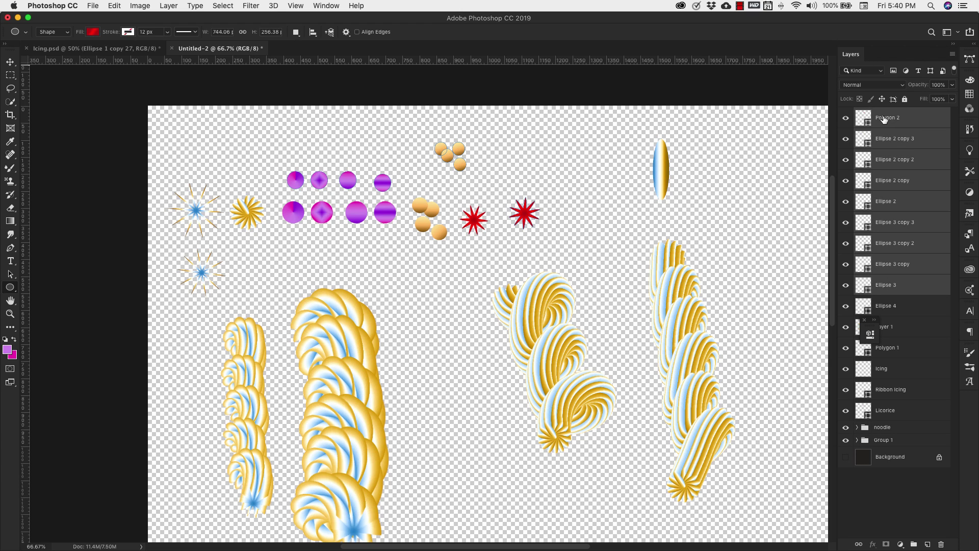
key("super+g")
Toggle the visibility of the Ellipse 4 layer off and on to identify its shape on the canvas.
left_click(906, 131)
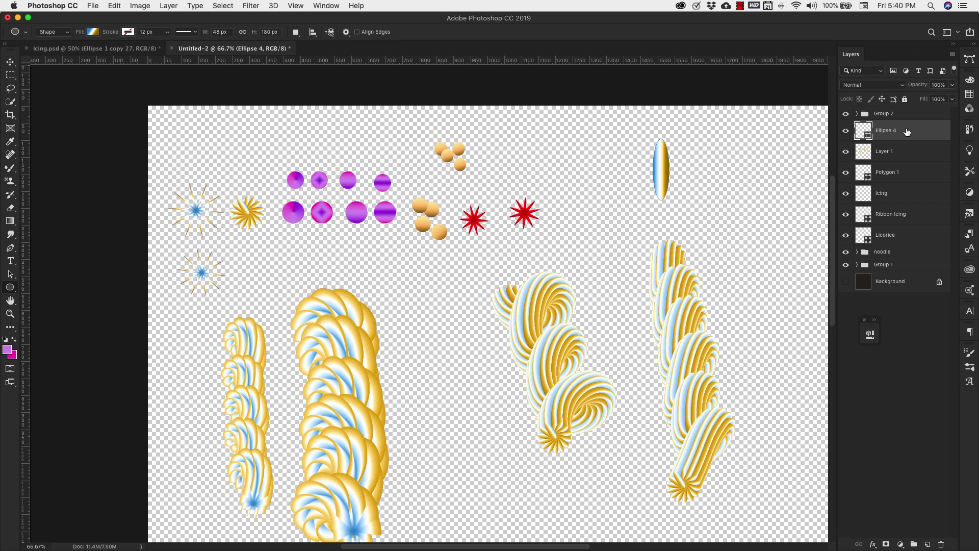
left_click(846, 132)
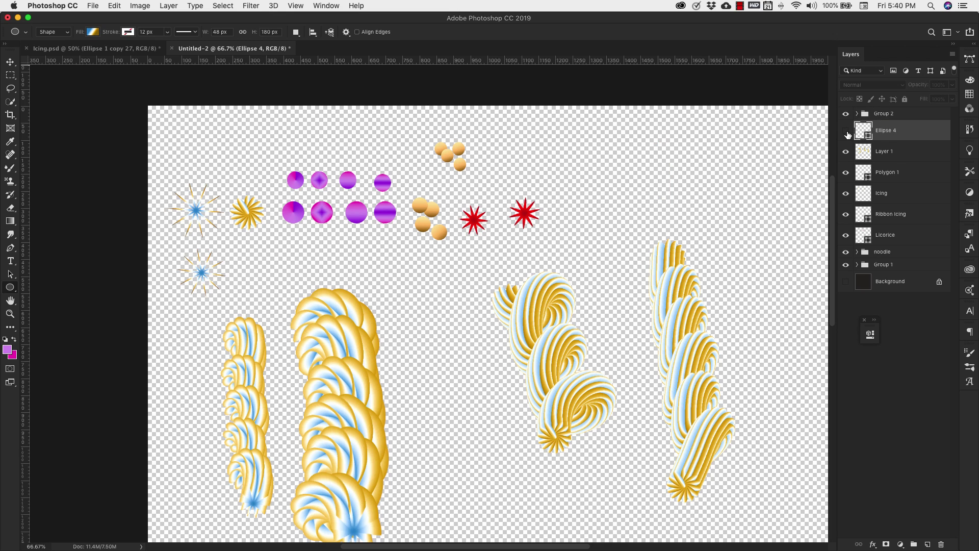
left_click(846, 132)
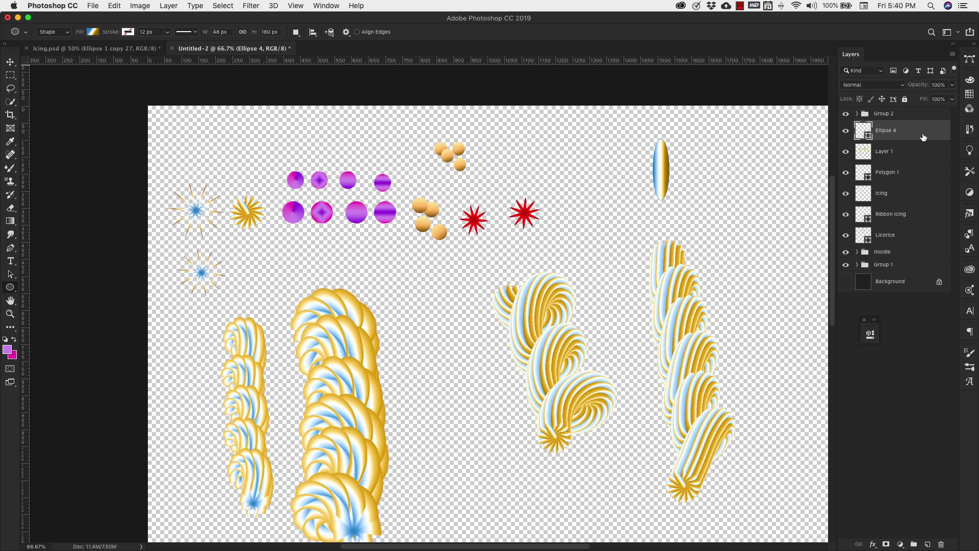
Move the layers and groups from Polygon 1 through Group 1 into Group 2.
left_click(908, 175)
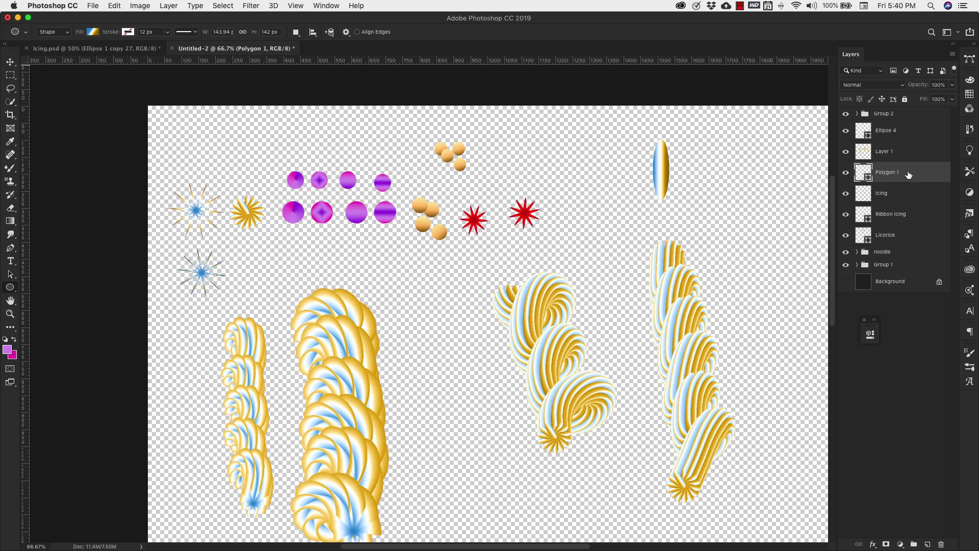
left_click(908, 266, "shift")
left_click_drag(907, 173, 900, 116)
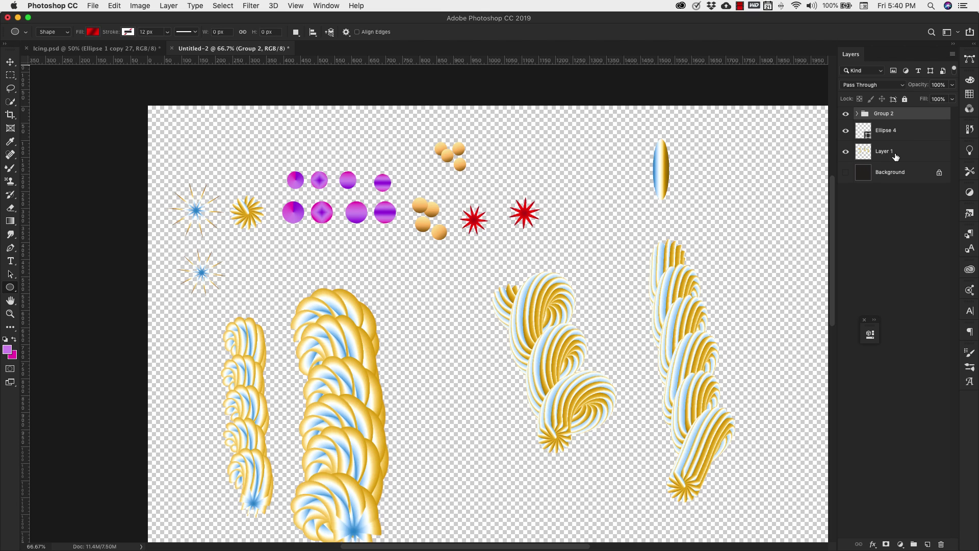
Duplicate the Ellipse 4 layer, placing the copy directly beneath the original.
left_click(917, 133)
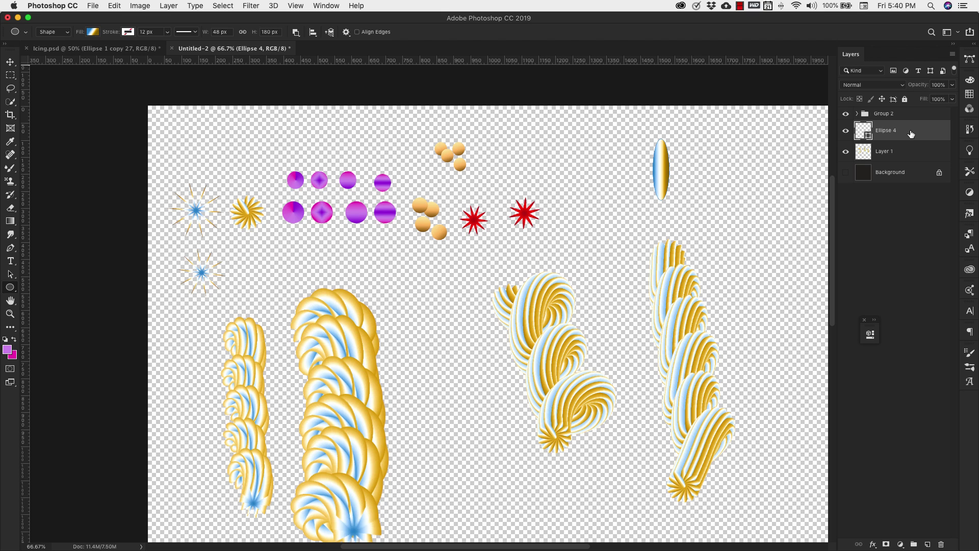
left_click_drag(910, 134, 911, 142)
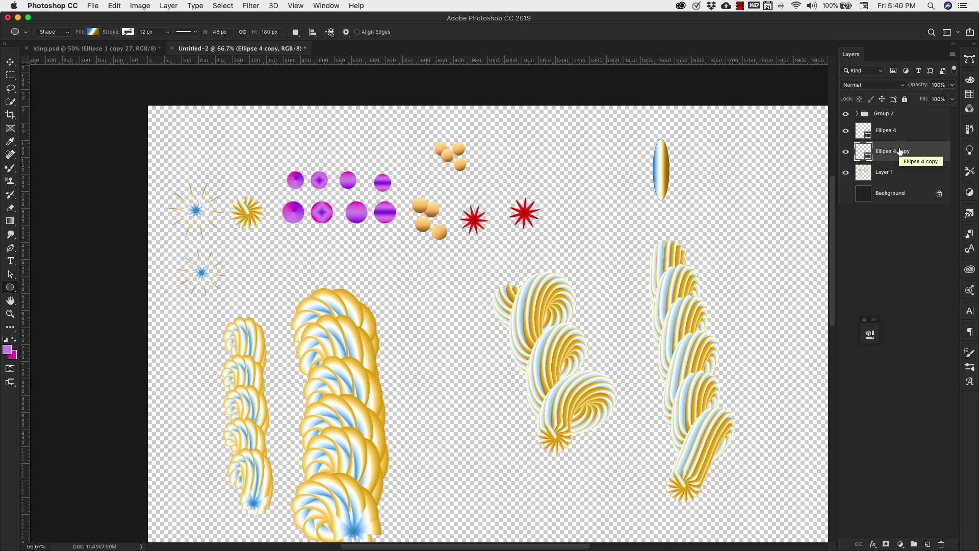
Rasterize the Ellipse 4 copy layer and duplicate it, placing the new copy directly beneath it.
right_click(886, 149)
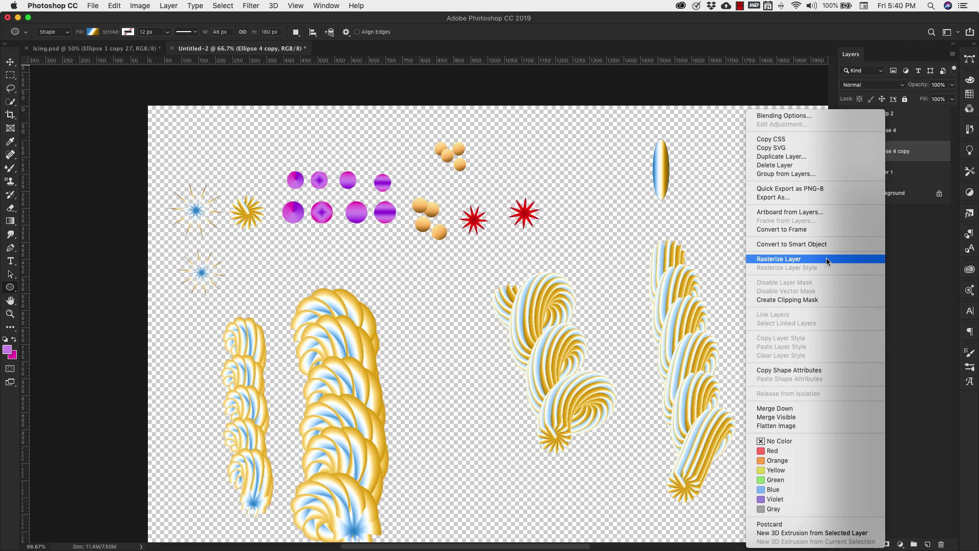
left_click(778, 260)
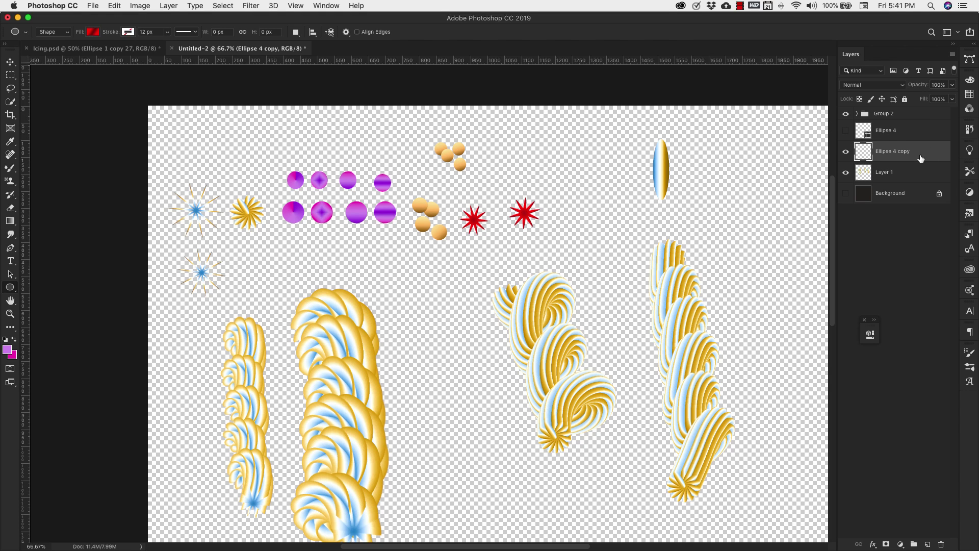
left_click_drag(921, 158, 914, 168)
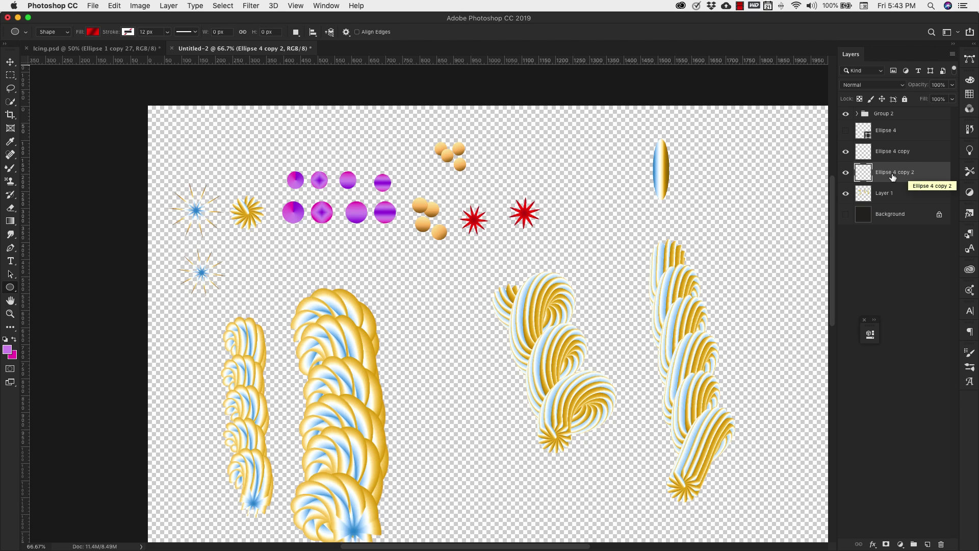
Rotate the Ellipse 4 copy 2 ellipse clockwise by about 25° around a pivot near its lower tip.
key("ctrl+t")
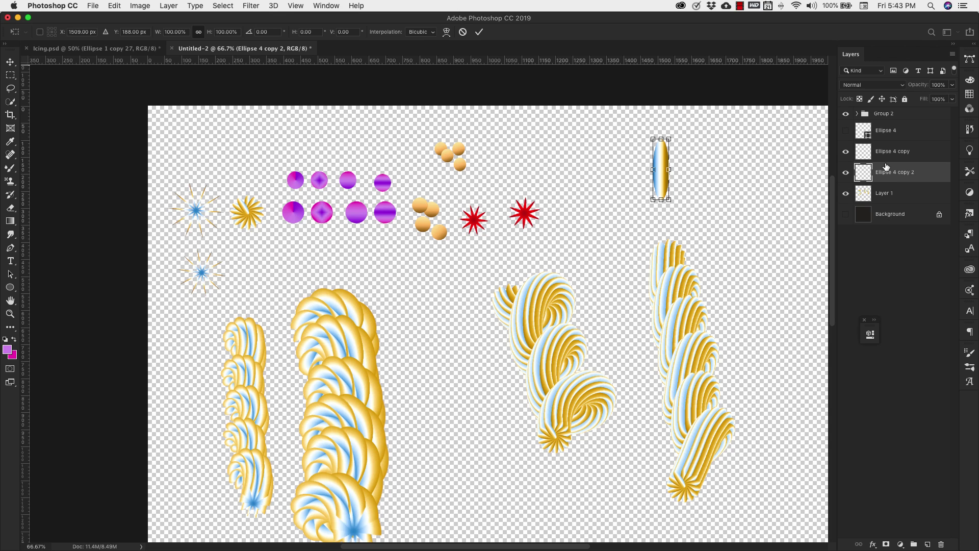
left_click_drag(885, 167, 701, 166)
left_click(660, 194, "alt")
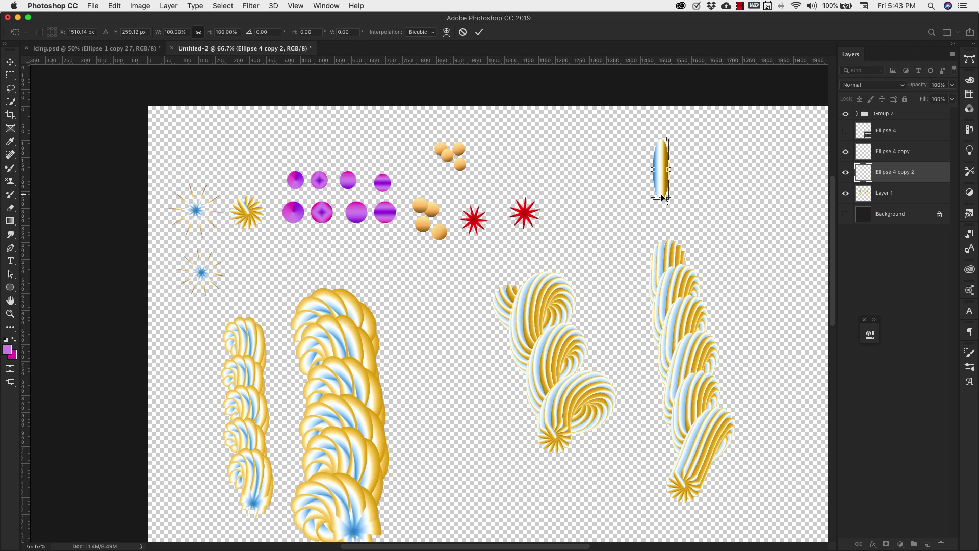
left_click(662, 194, "alt")
left_click_drag(680, 138, 693, 155)
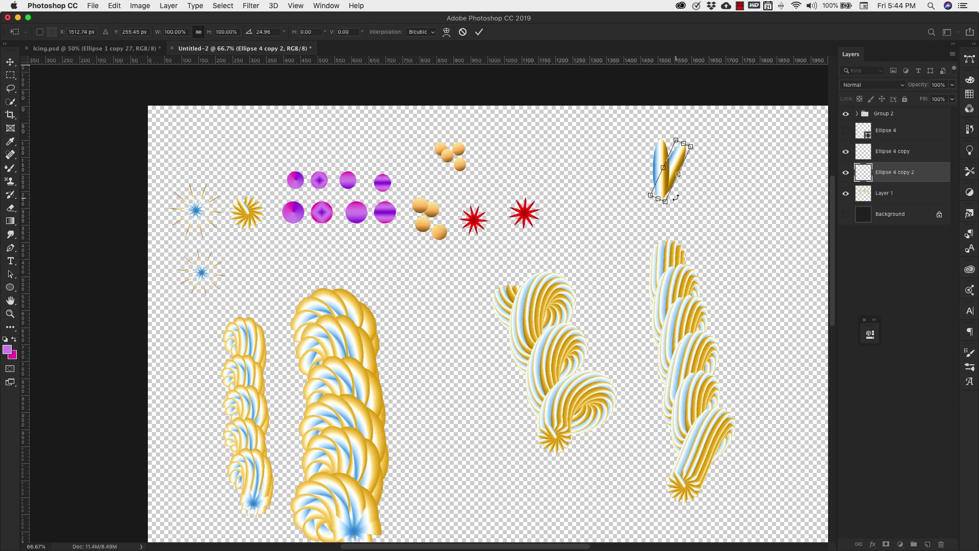
key("Return")
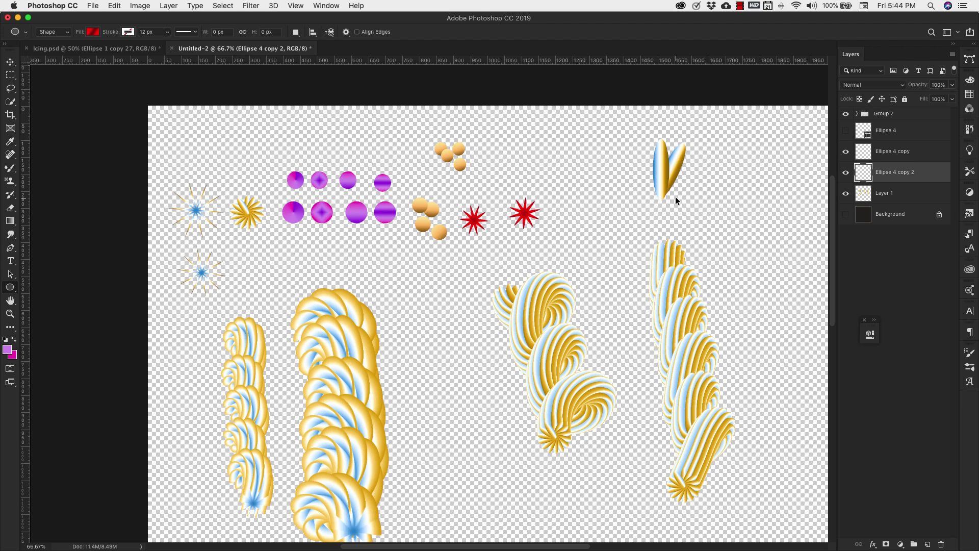
Repeat the rotation on successive duplicates of the ellipse until the petals form a full circular flower.
key("super+alt+shift+t")
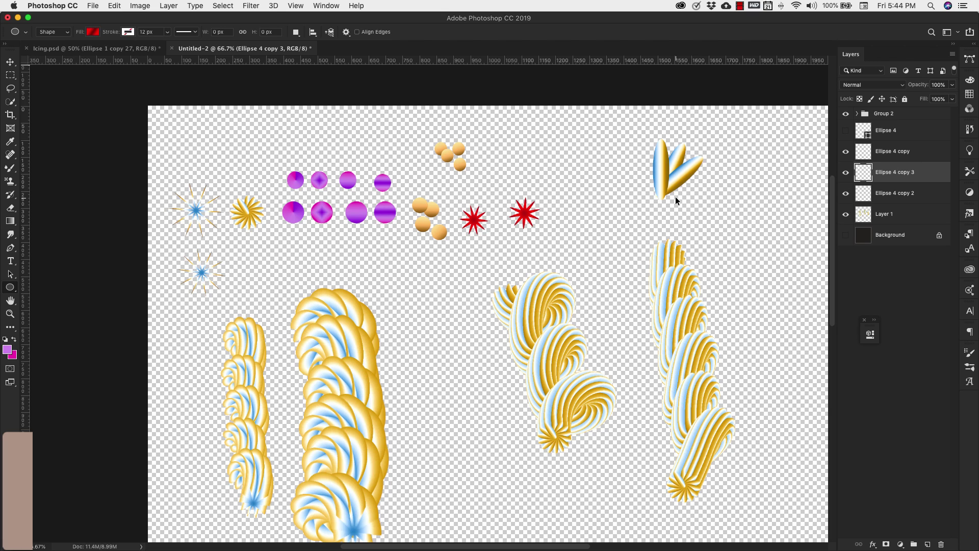
key("super+alt+shift+t")
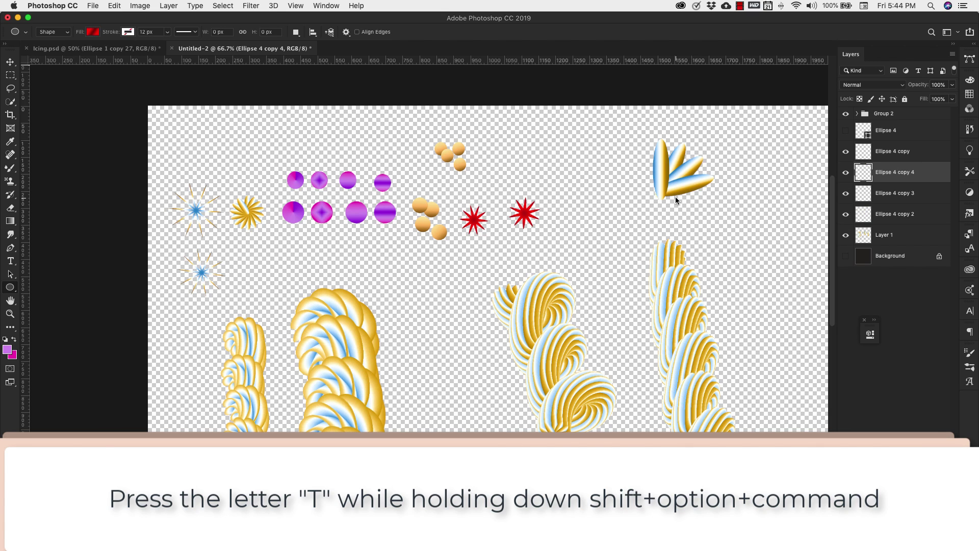
key("super+alt+shift+t")
key("super+alt+shift+t")
key("super+alt+shift+t")
key("super+alt+shift+t")
key("super+alt+shift+t")
key("super+alt+shift+t")
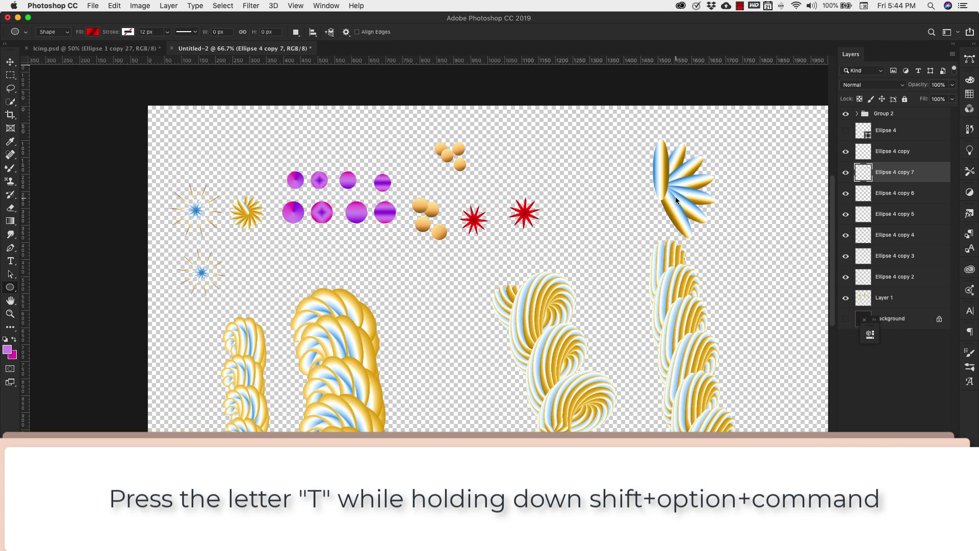
key("super+alt+shift+t")
key("super+alt+shift+t")
key("super+alt+shift+t")
key("super+alt+shift+t")
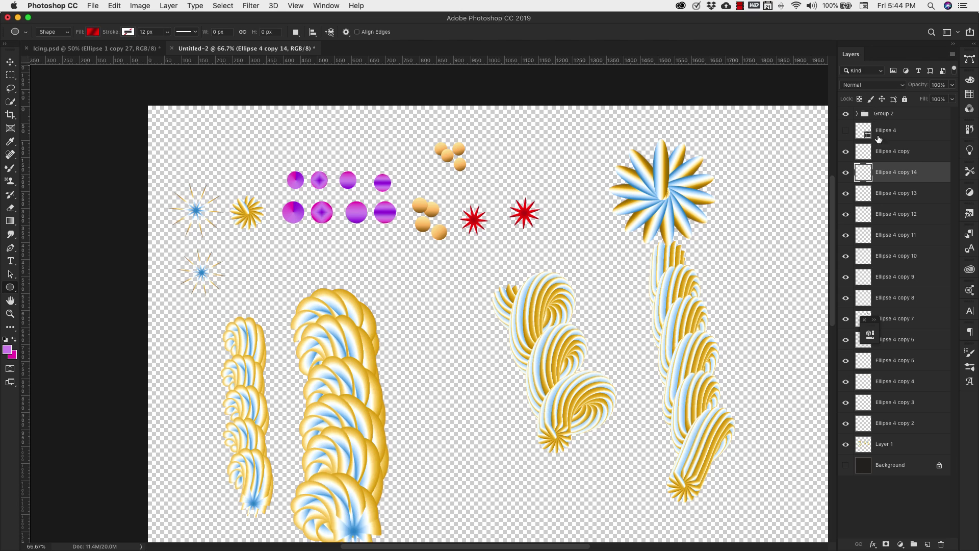
Merge the layers from Ellipse 4 copy through Ellipse 4 copy 2 into one and toggle its visibility to check it.
left_click(896, 153)
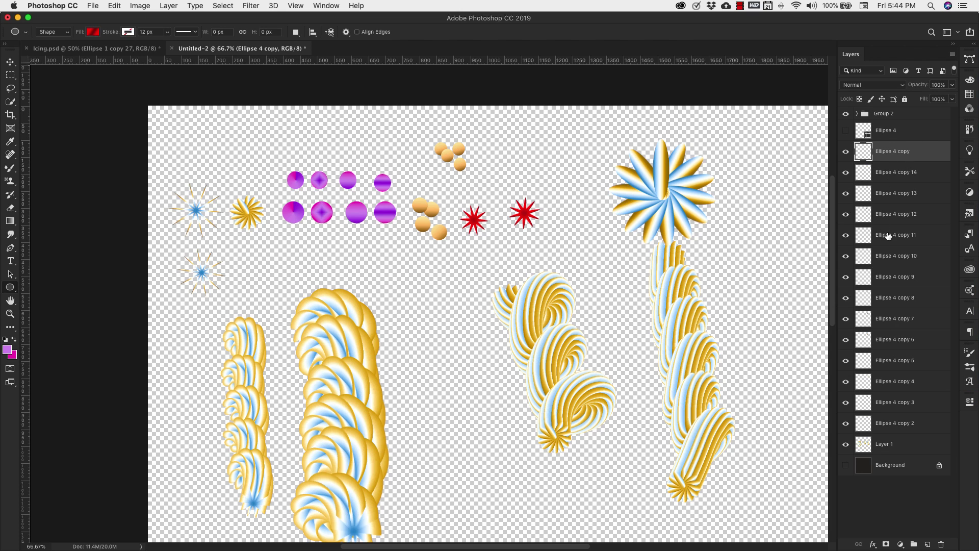
left_click(899, 424, "shift")
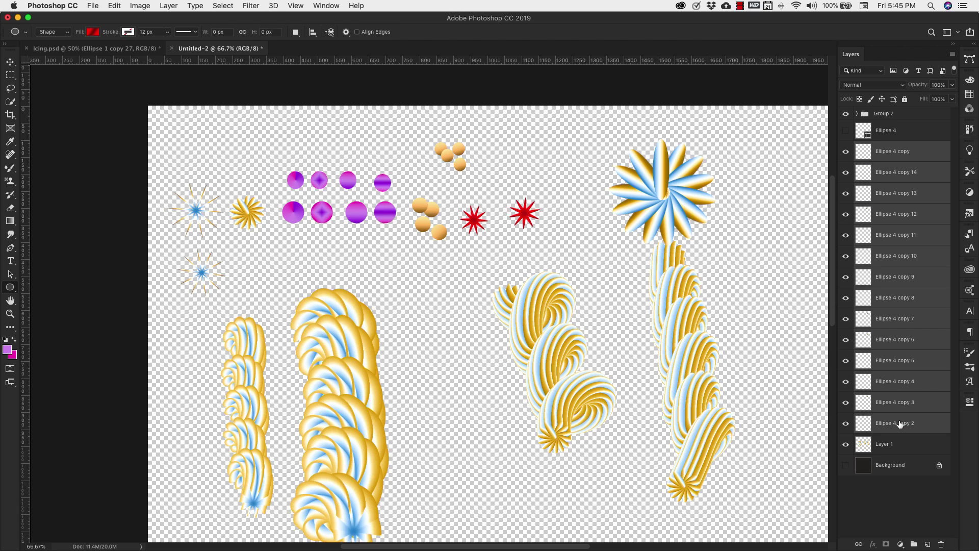
key("super+e")
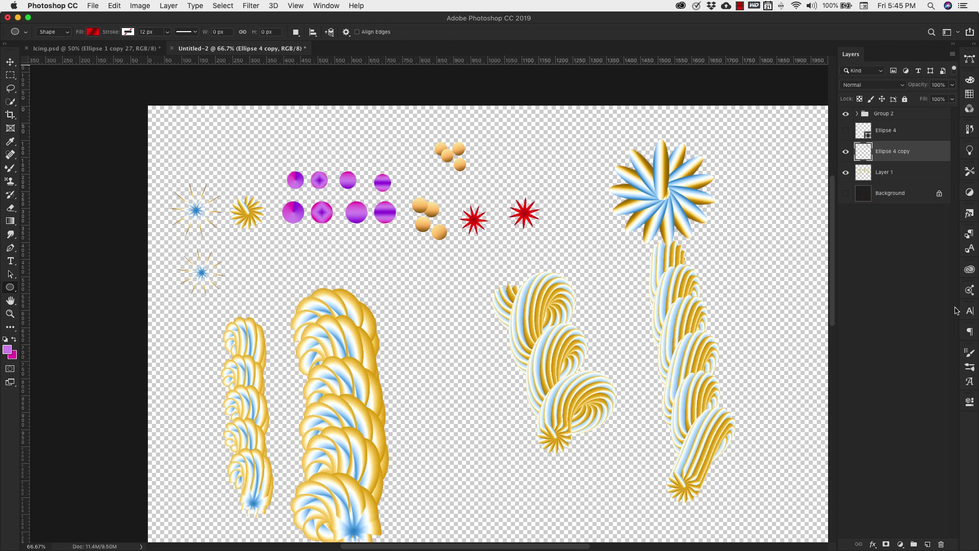
left_click(847, 152)
left_click(847, 152)
Scale the merged flower to about 32%, place it below the small gold star, and show the Ellipse 4 layer again.
key("v")
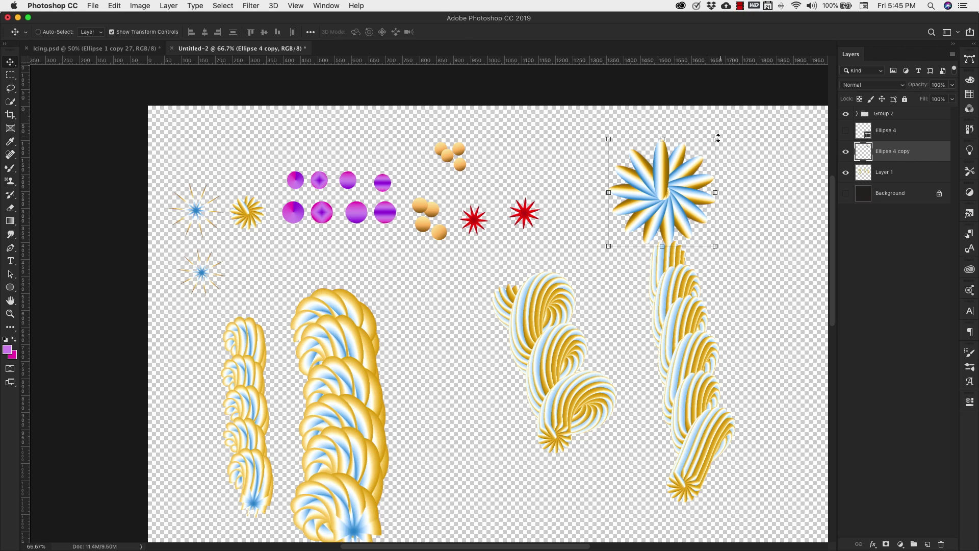
left_click_drag(712, 141, 250, 252)
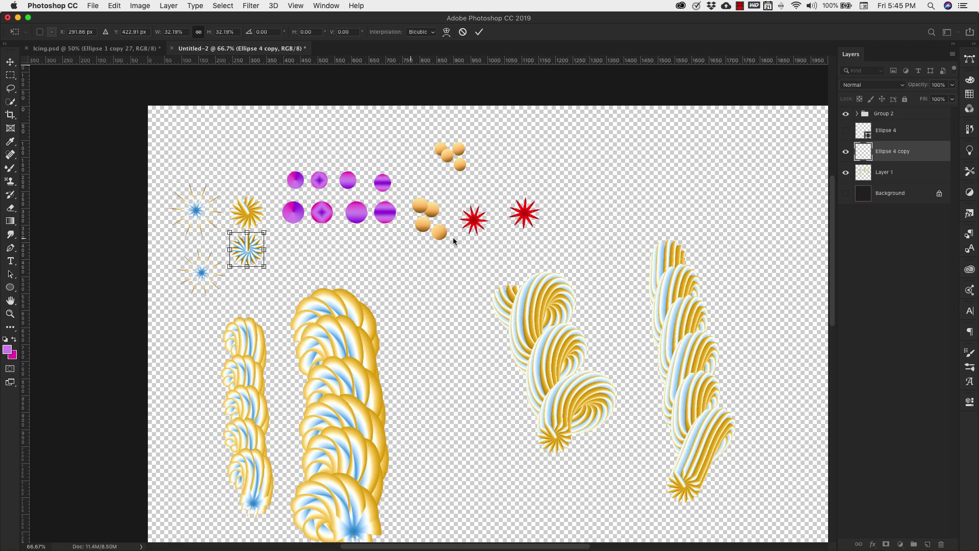
left_click(845, 131)
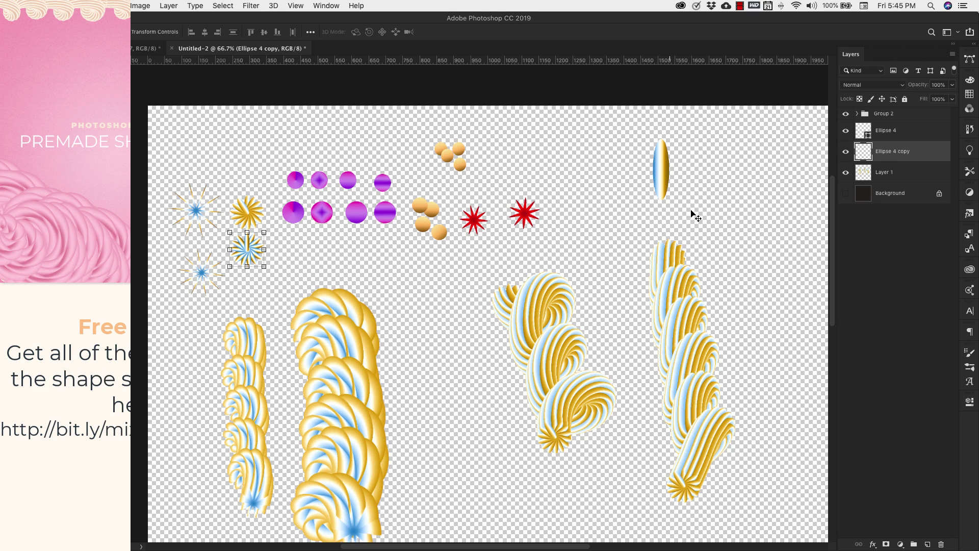
Move the small flower on the Ellipse 4 copy layer to the empty area between the tan balls and the tall ellipse.
left_click(900, 174)
key("b")
left_click(891, 153)
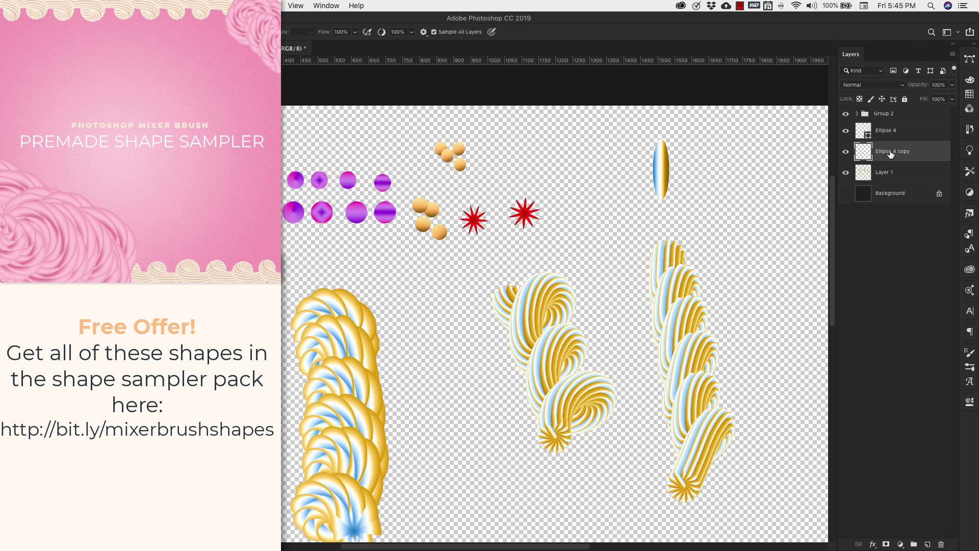
key("v")
left_click_drag(435, 281, 747, 188)
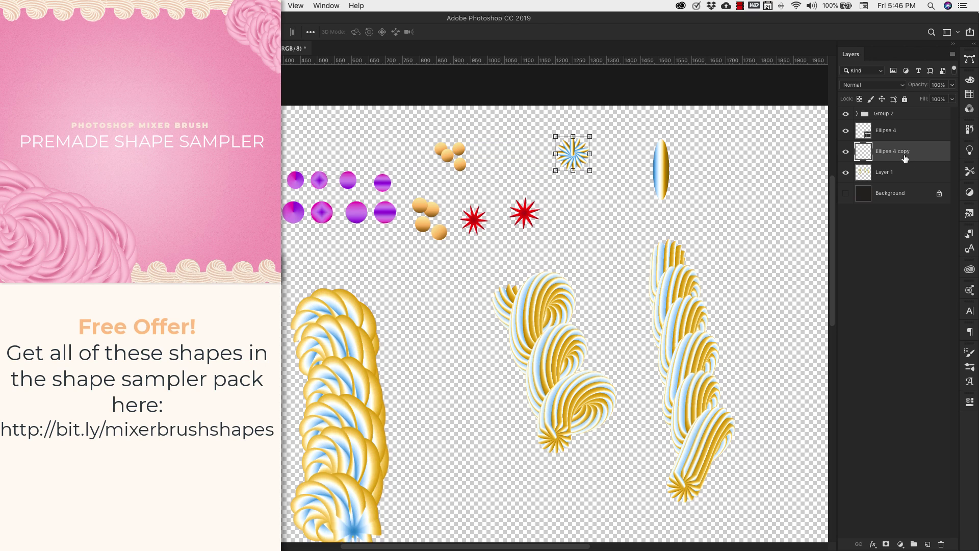
Sample the small flower with a reduced Mixer Brush and paint a looping blue-and-gold icing stroke down the middle of Layer 1.
left_click(920, 174)
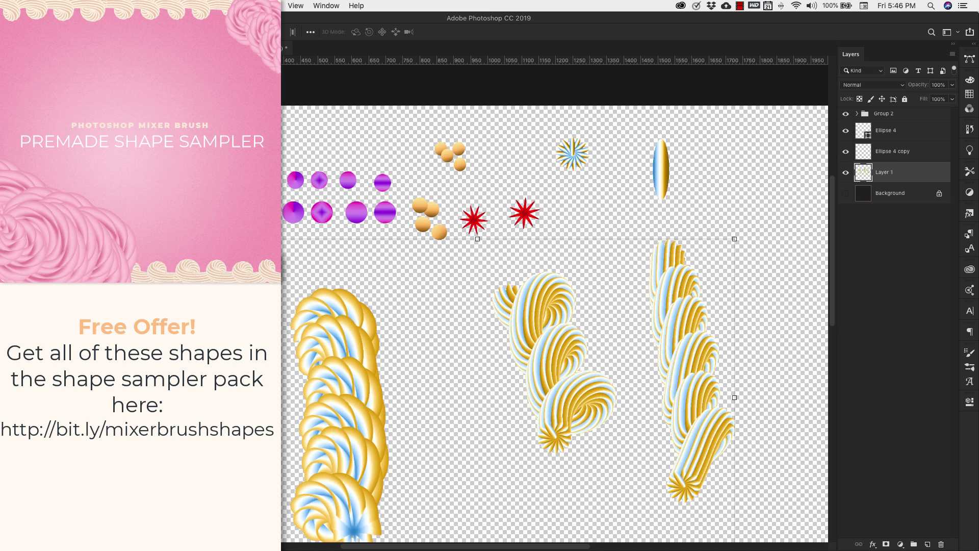
key("b")
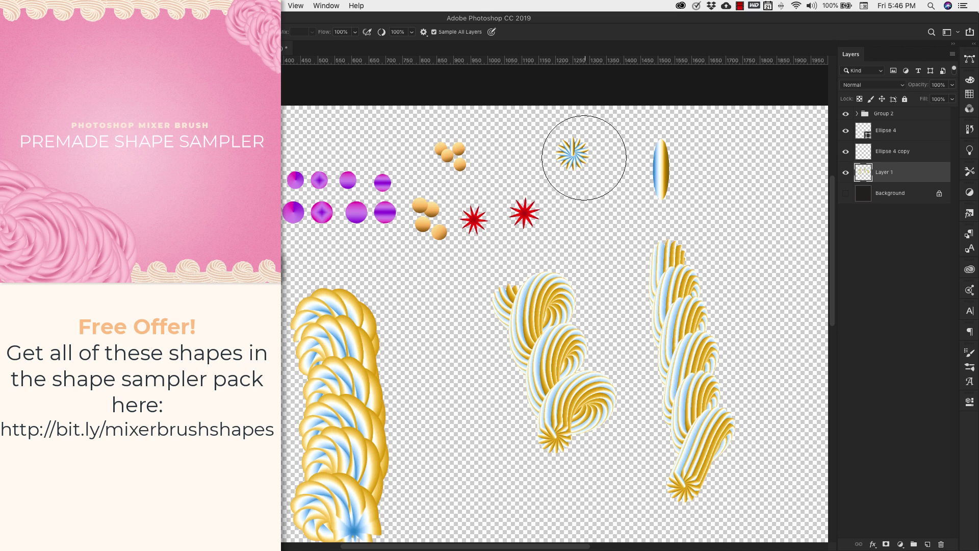
key("bracketleft")
key("bracketleft")
left_click(574, 154, "alt")
mouse_move(423, 312)
left_mouse_down()
mouse_move(445, 307)
mouse_move(452, 352)
mouse_move(424, 350)
mouse_move(447, 332)
mouse_move(473, 370)
mouse_move(449, 419)
mouse_move(437, 388)
mouse_move(473, 403)
mouse_move(476, 465)
mouse_move(436, 463)
mouse_move(468, 444)
mouse_move(487, 485)
mouse_move(450, 517)
mouse_move(467, 492)
left_mouse_up()
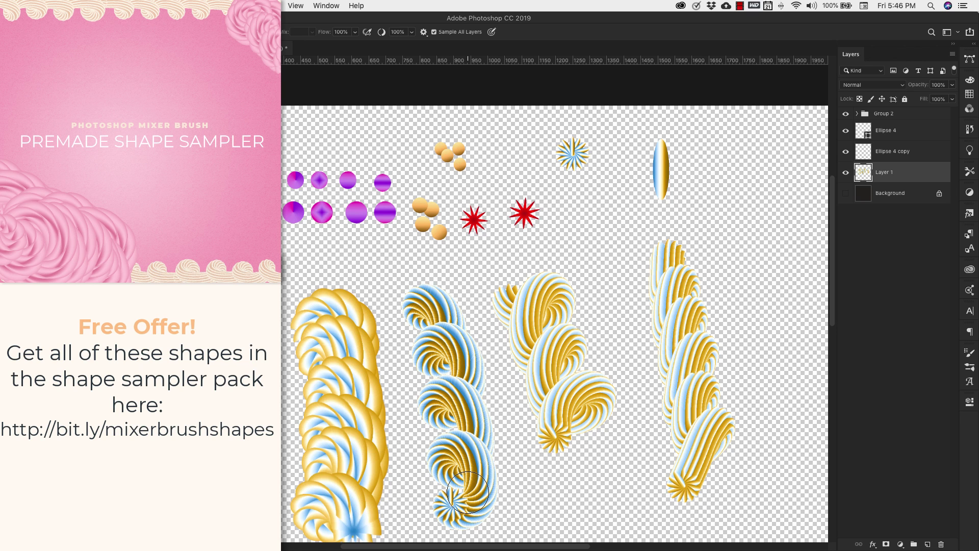